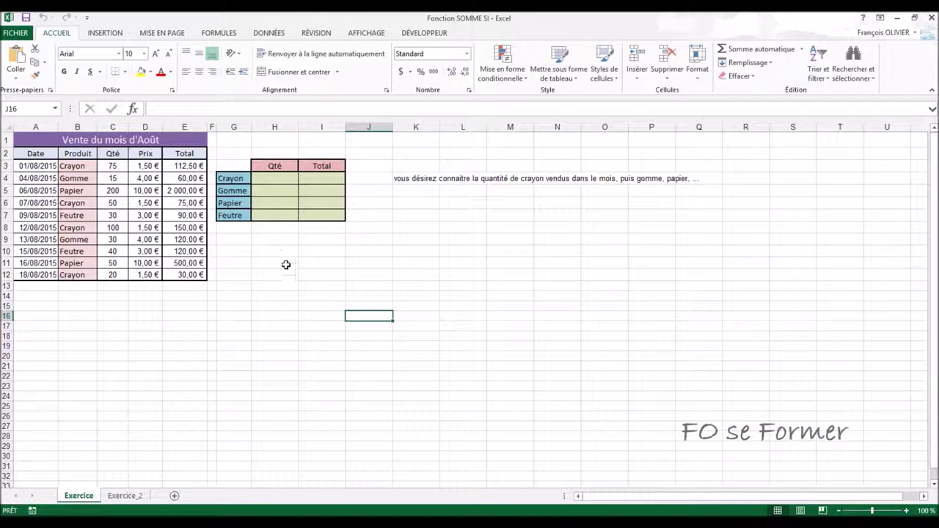
# - Start a SOMME.SI formula in the Crayon Qté cell H4 and open its Arguments de la fonction dialog
pyautogui.click(277, 177)
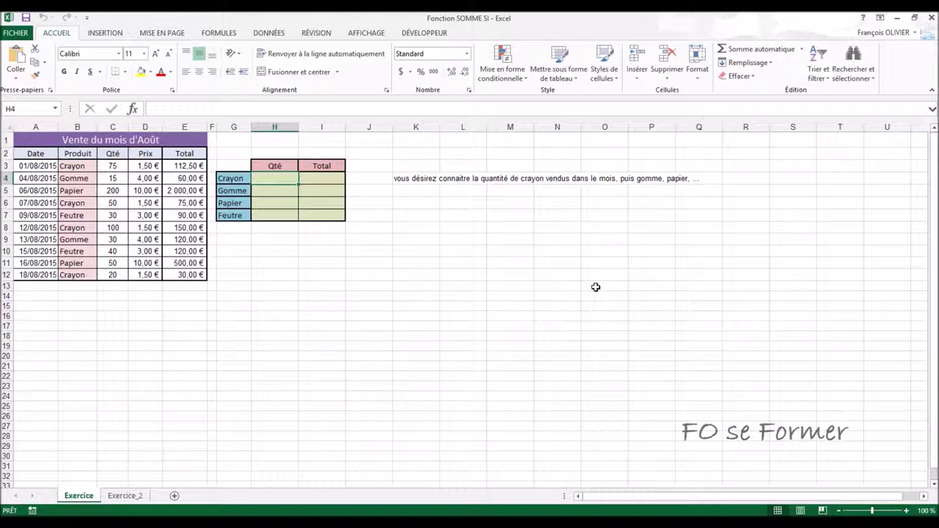
pyautogui.write('=')
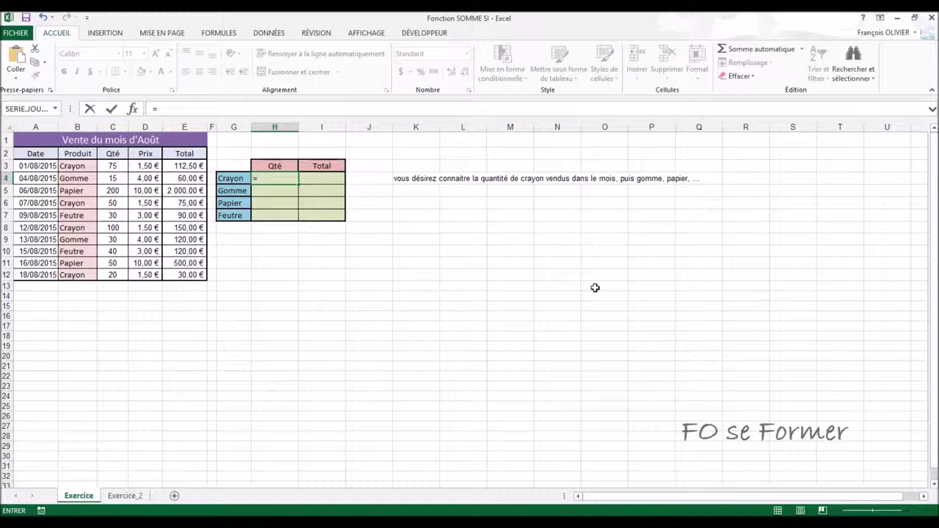
pyautogui.write('somme')
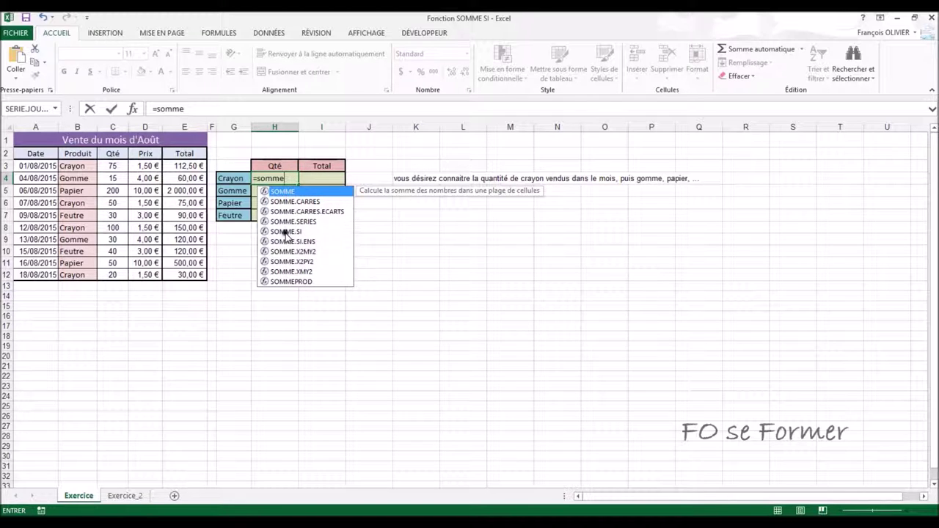
pyautogui.click(286, 232)
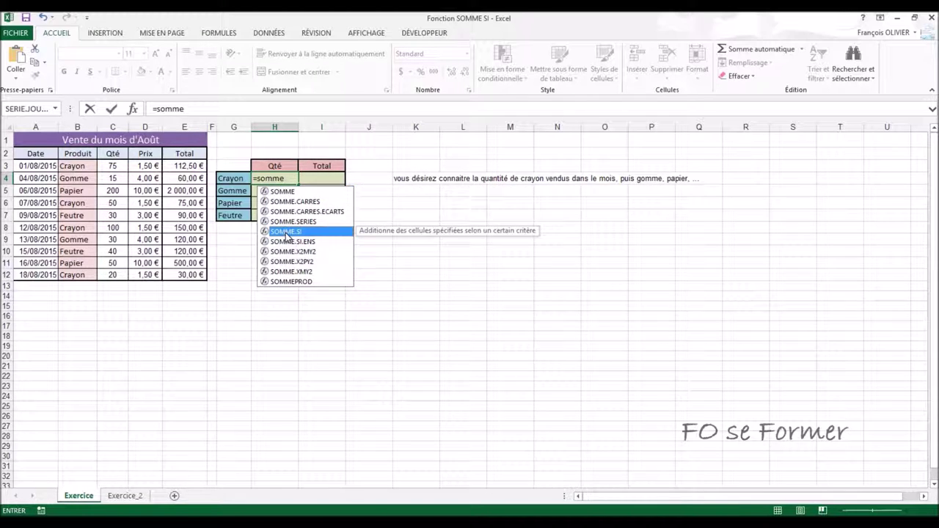
pyautogui.doubleClick(286, 232)
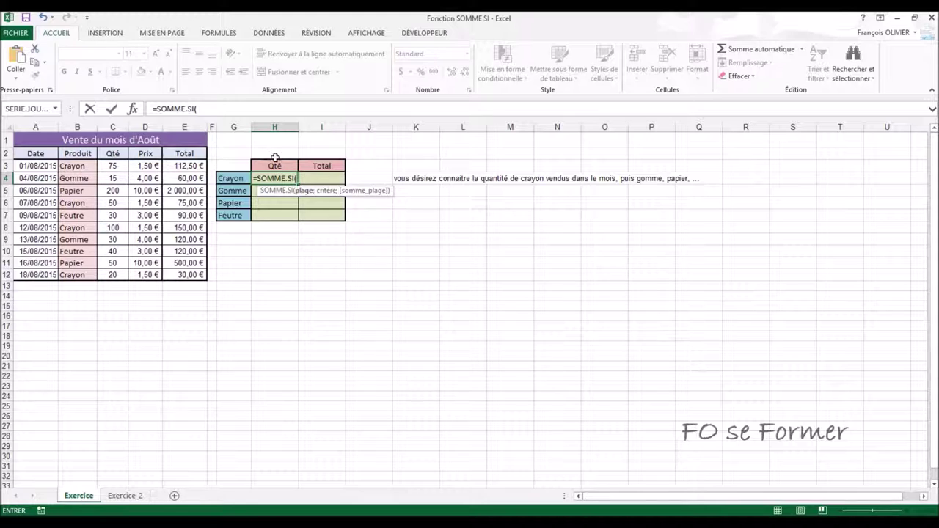
pyautogui.click(135, 110)
pyautogui.moveTo(502, 161); pyautogui.dragTo(471, 179)
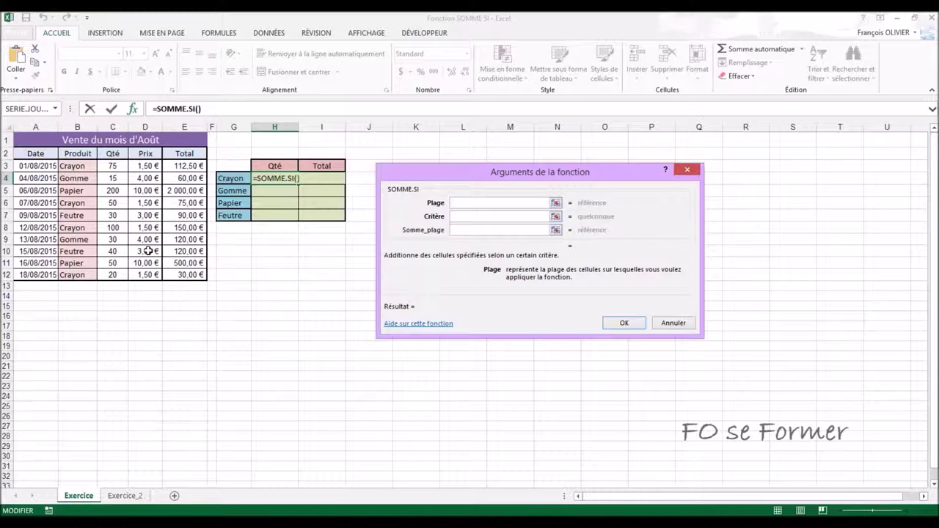
# - Set the SOMME.SI range to the absolute Produit range $B$3:$B$12, leaving the criterion empty
pyautogui.moveTo(78, 165); pyautogui.dragTo(77, 273)
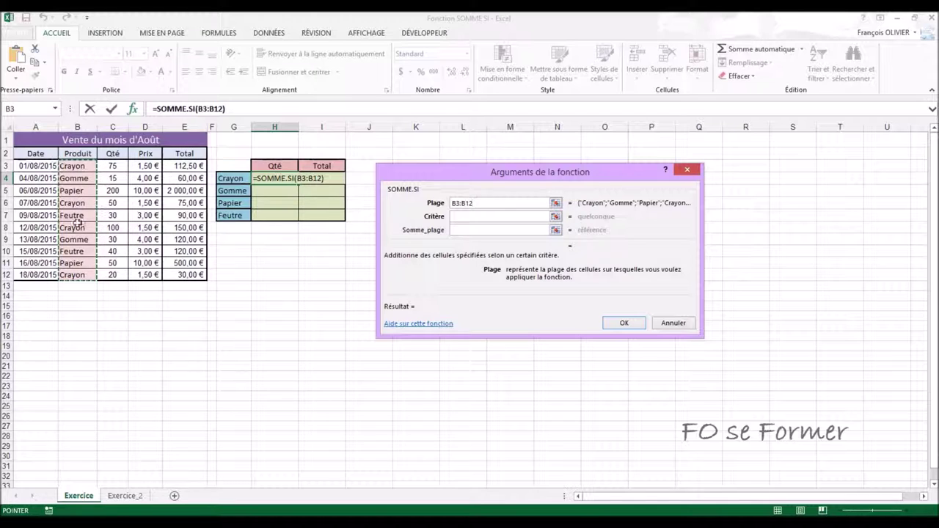
pyautogui.click(454, 203)
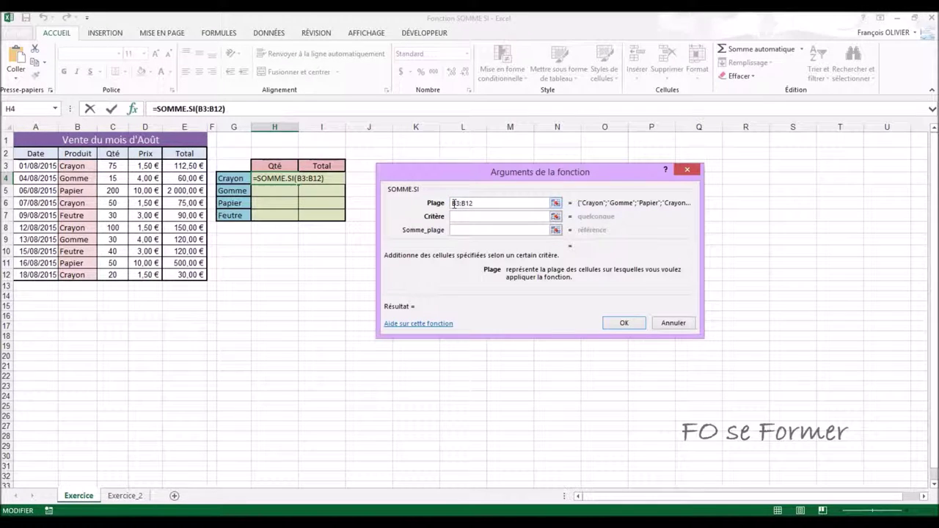
pyautogui.press('F4')
pyautogui.doubleClick(477, 203)
pyautogui.press('F4')
pyautogui.click(477, 216)
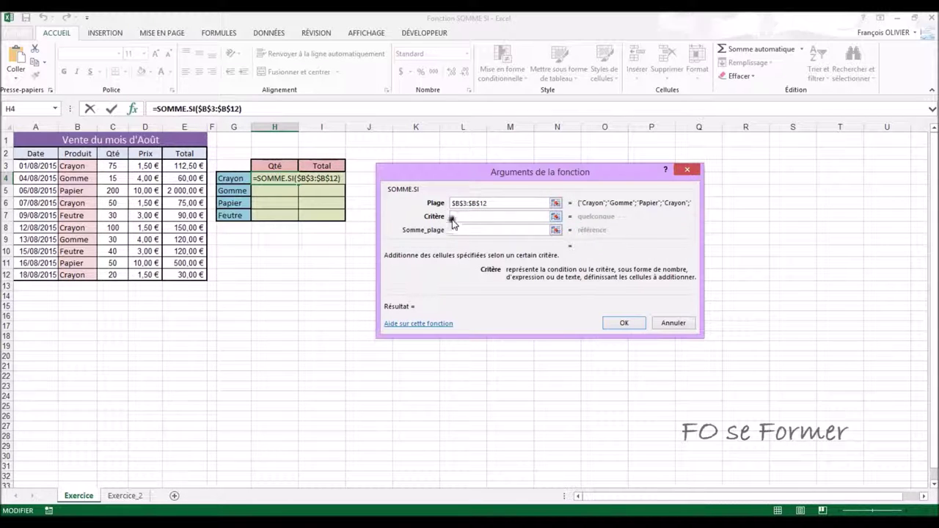
pyautogui.write('crayon')
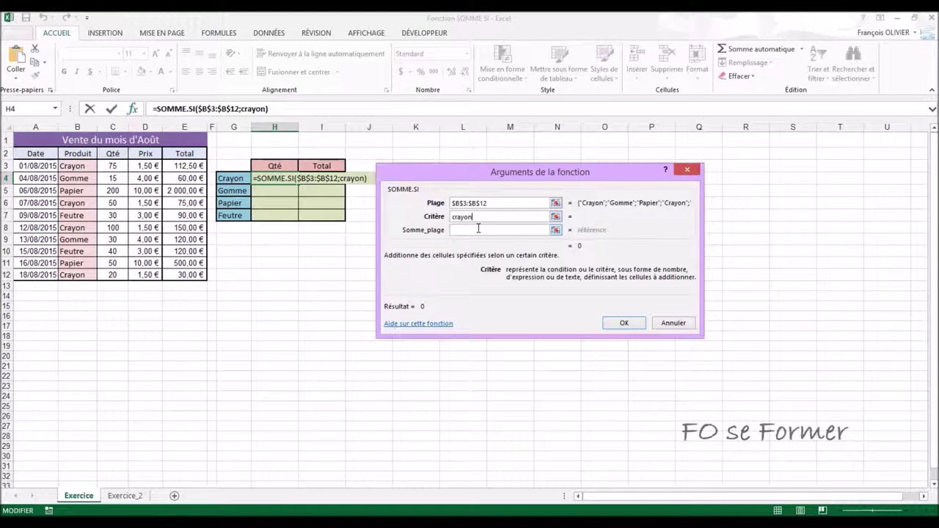
pyautogui.click(479, 229)
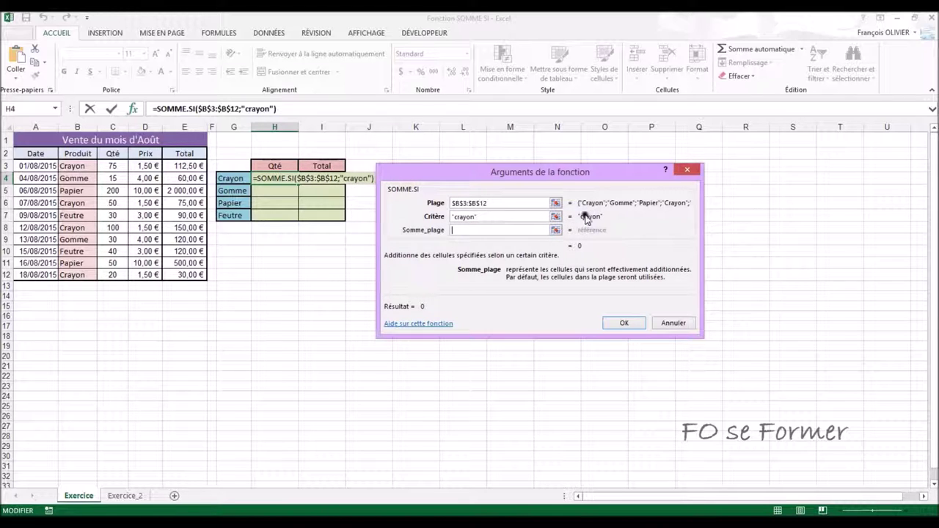
pyautogui.click(493, 218)
pyautogui.press('BackSpace')
pyautogui.press('BackSpace')
pyautogui.press('BackSpace')
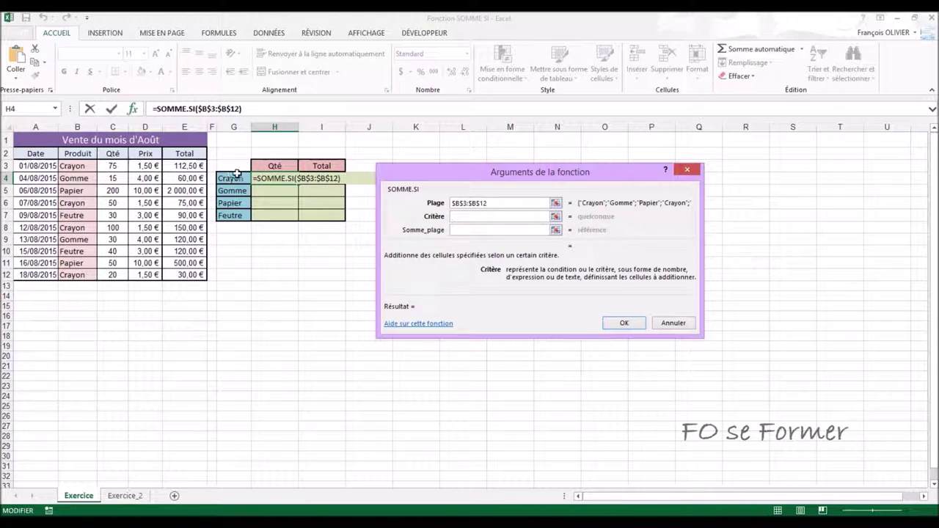
# - Use G4 as criterion and the absolute Qté range $C$3:$C$12 as sum range, giving 245
pyautogui.click(228, 179)
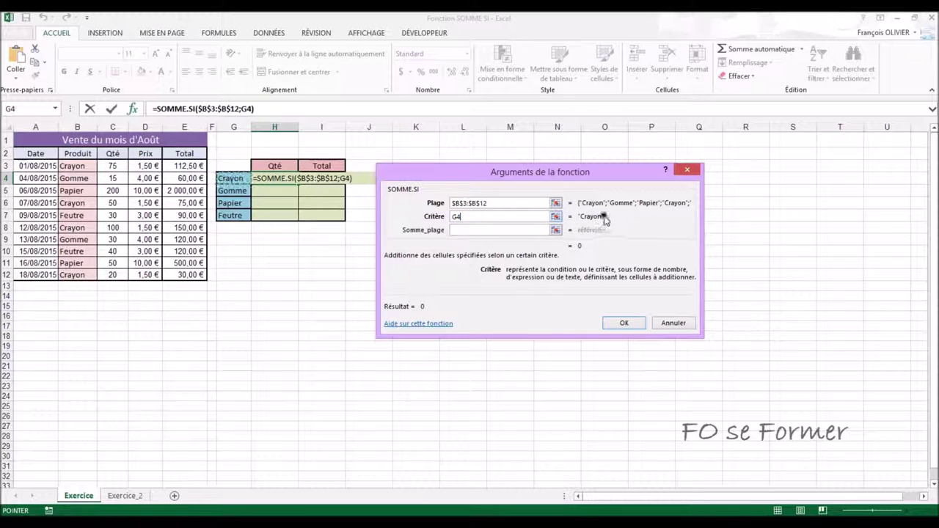
pyautogui.click(508, 229)
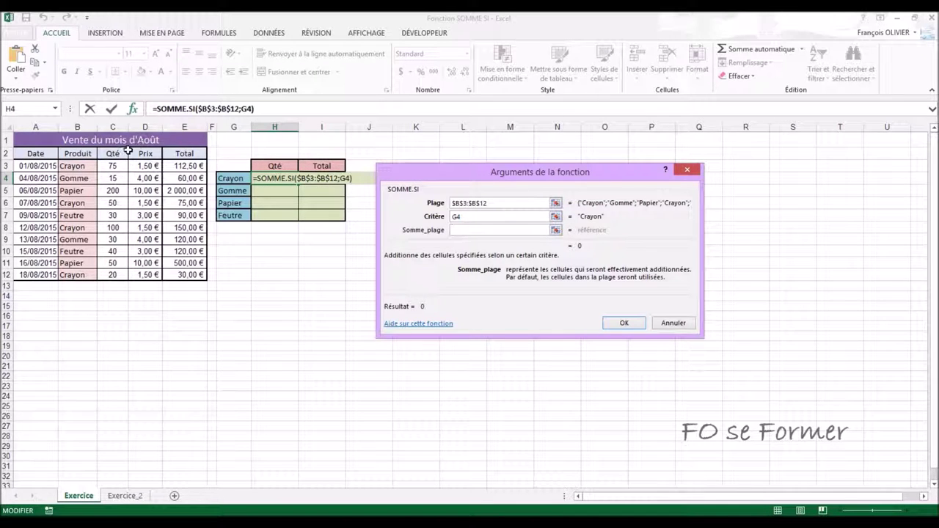
pyautogui.click(113, 168)
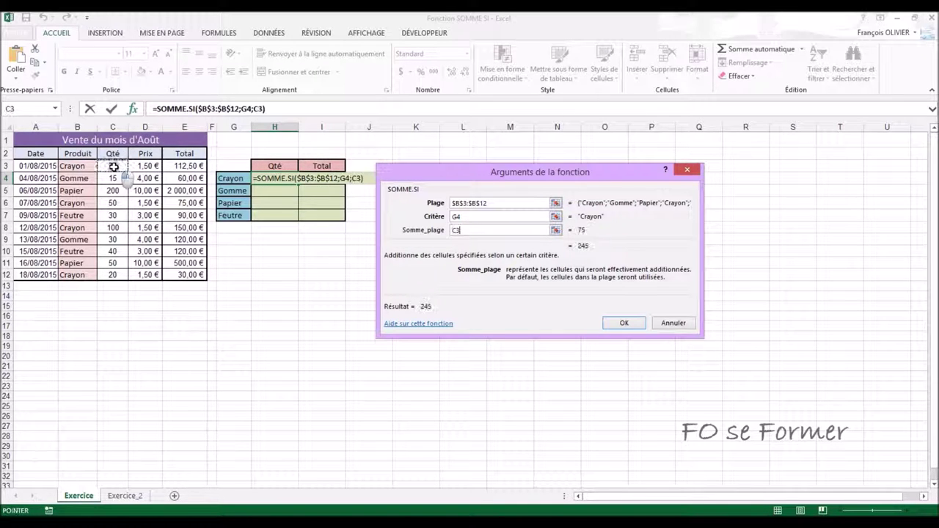
pyautogui.moveTo(114, 167); pyautogui.dragTo(112, 248)
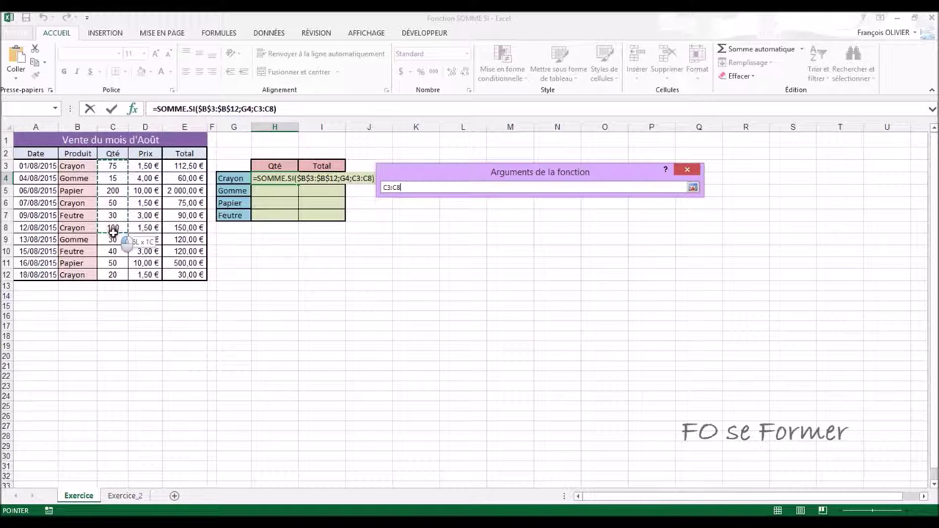
pyautogui.moveTo(112, 248); pyautogui.dragTo(113, 275)
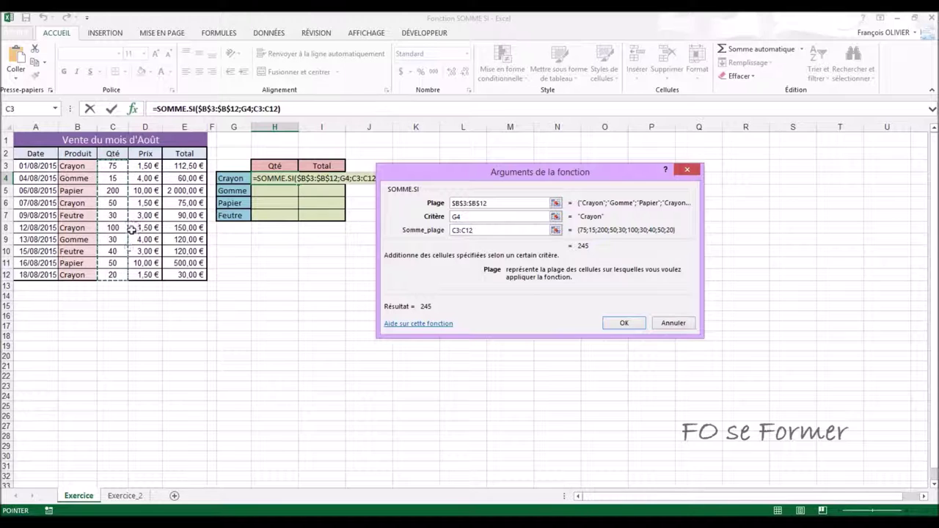
pyautogui.click(456, 230)
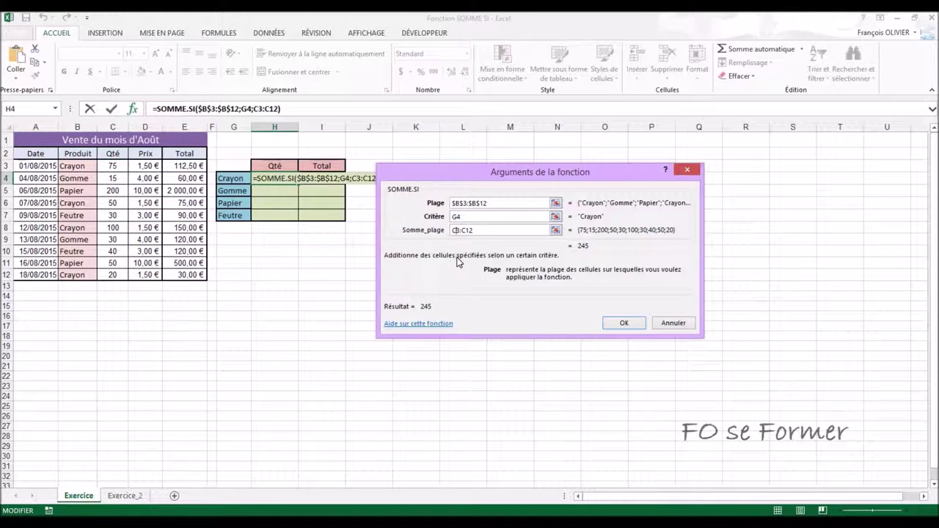
pyautogui.press('F4')
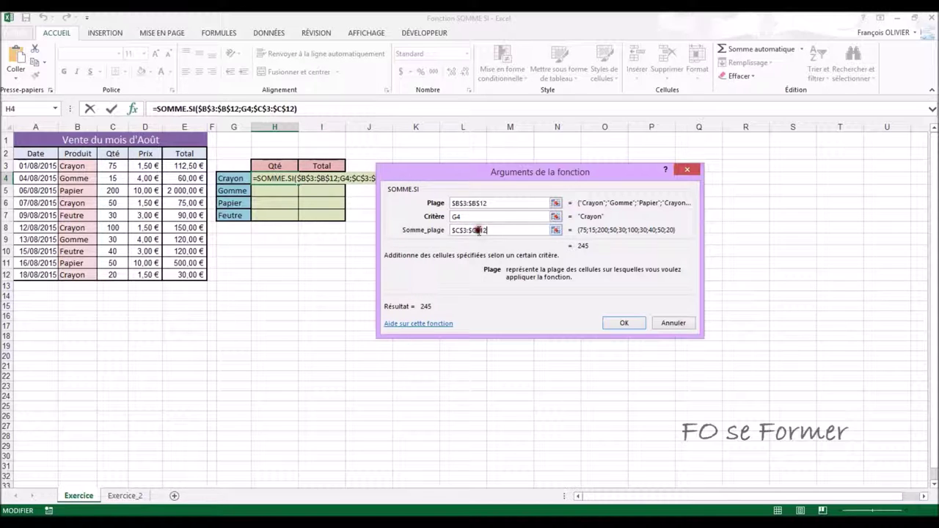
pyautogui.click(609, 324)
# - Confirm the H4 formula and fill it down to H7, giving Gomme 45, Papier 250, Feutre 70
pyautogui.click(624, 322)
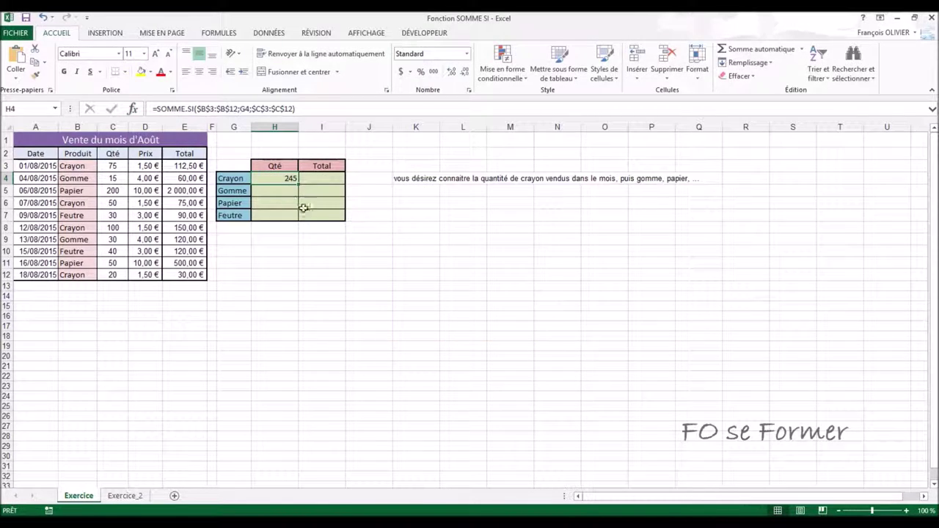
pyautogui.moveTo(297, 183); pyautogui.dragTo(296, 215)
pyautogui.click(288, 247)
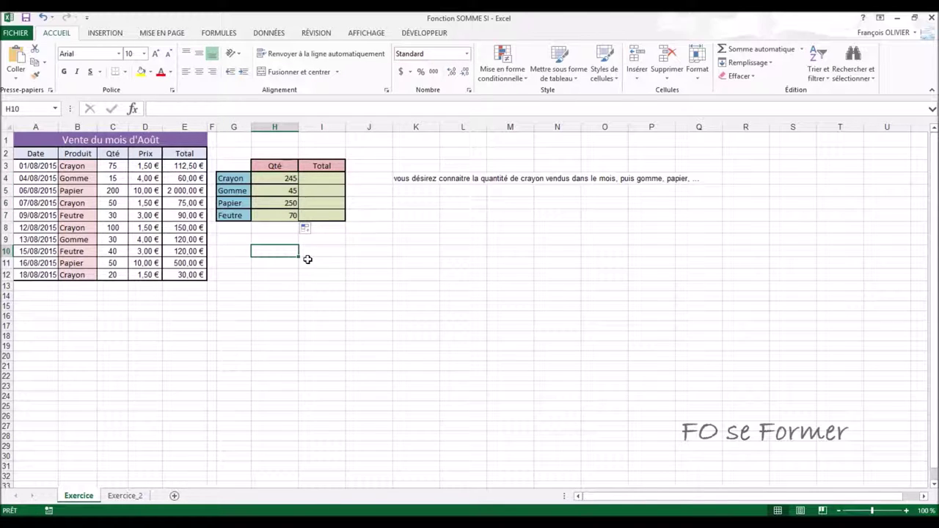
pyautogui.click(326, 179)
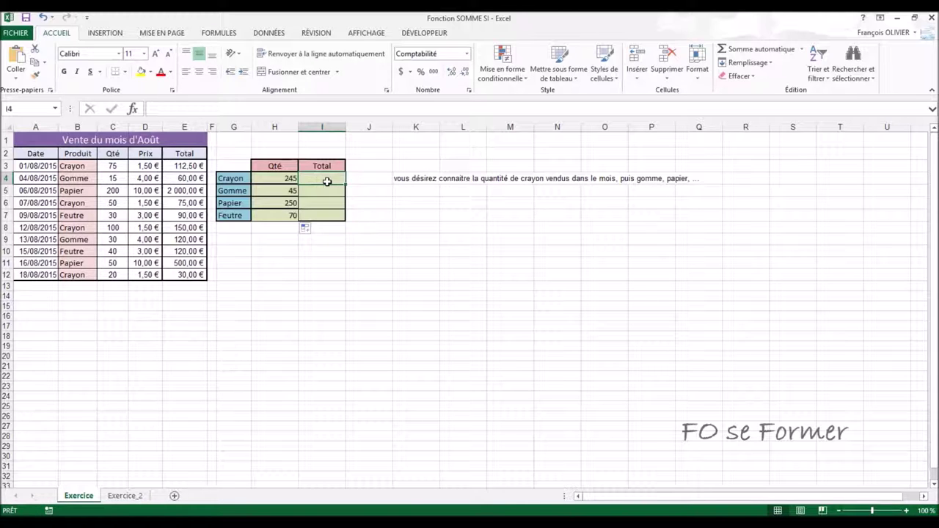
# - Start a SOMME.SI formula in the Crayon Total cell I4 with range B3:B12 in its arguments dialog
pyautogui.write('=')
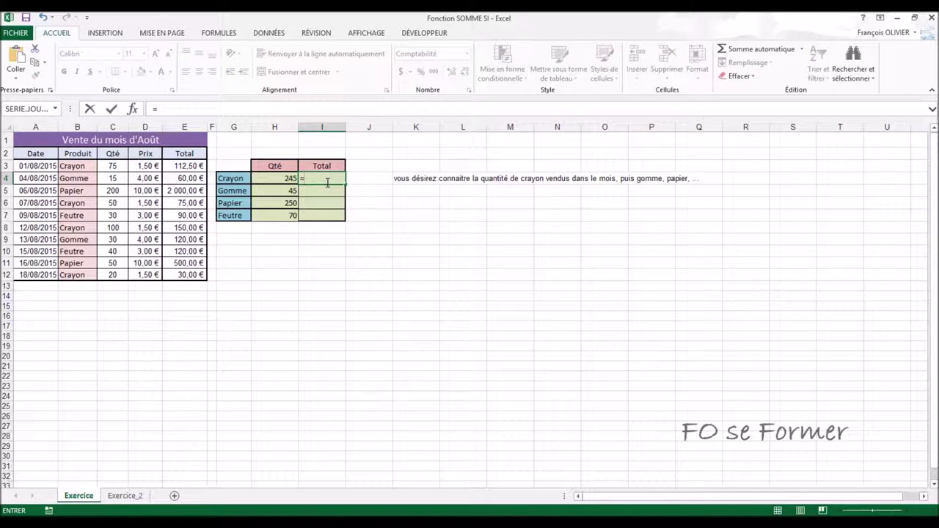
pyautogui.write('somme')
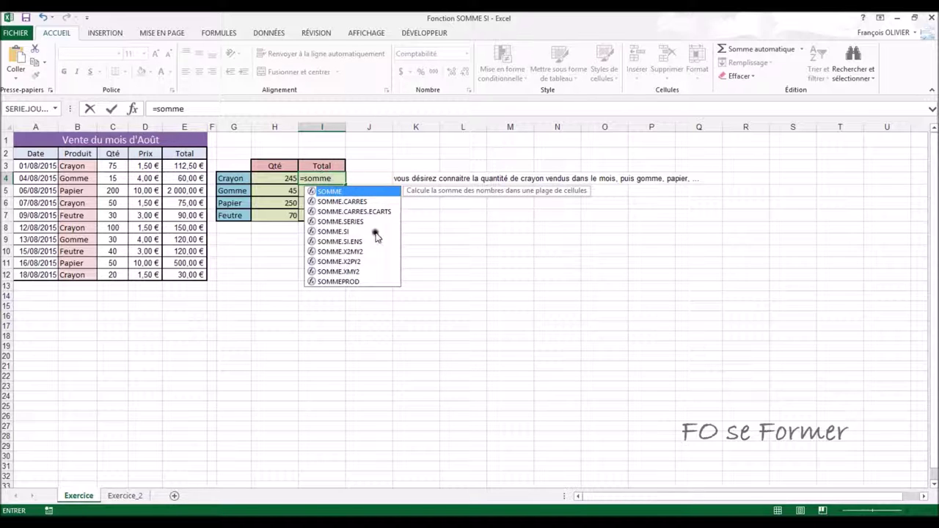
pyautogui.click(345, 232)
pyautogui.doubleClick(347, 233)
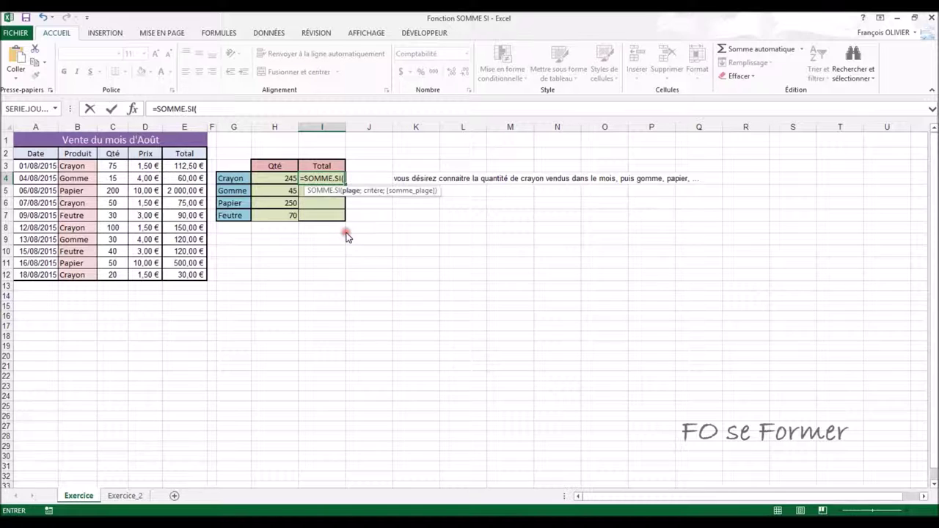
pyautogui.click(132, 109)
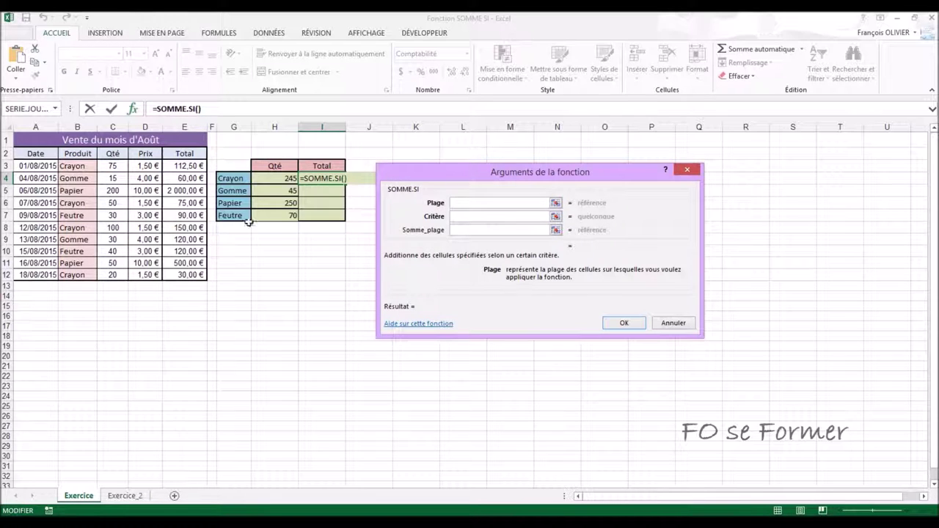
pyautogui.moveTo(85, 167); pyautogui.dragTo(85, 274)
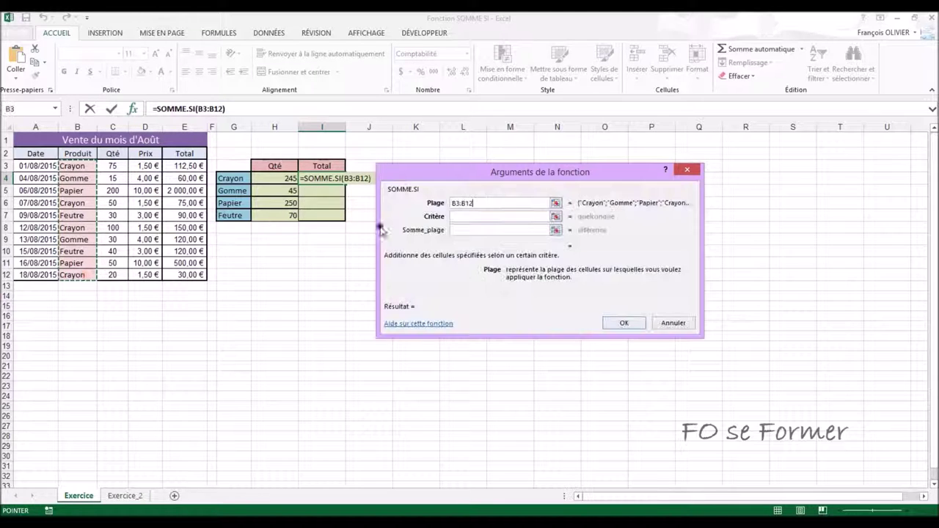
# - Make the I4 formula's product range absolute as $B$3:$B$12
pyautogui.click(455, 202)
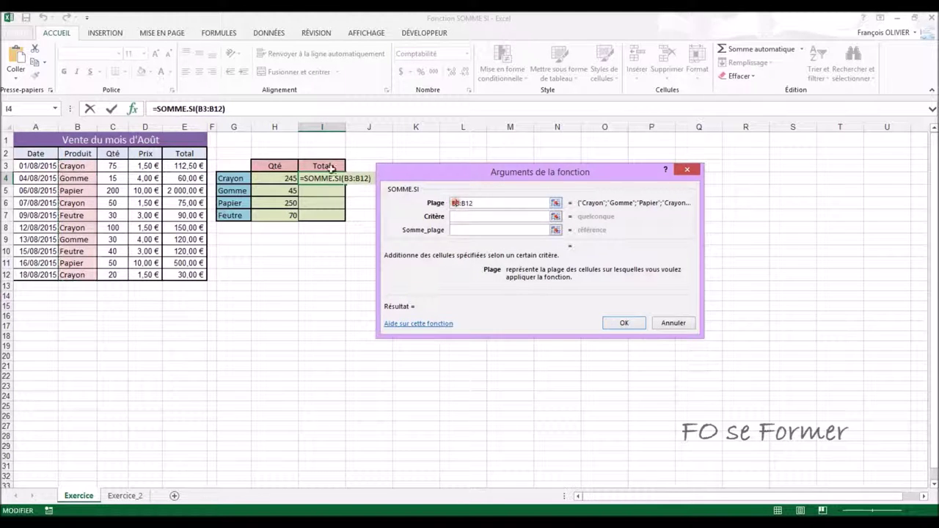
pyautogui.write("'")
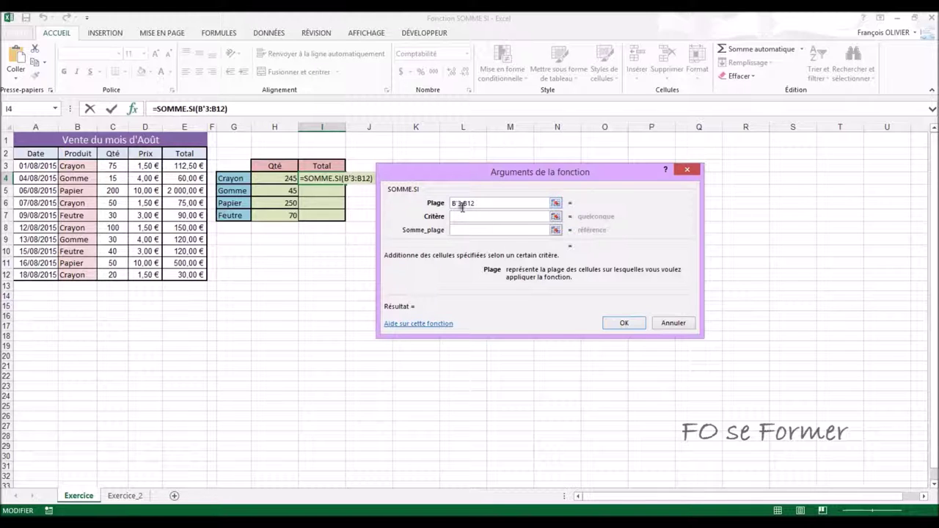
pyautogui.press('BackSpace')
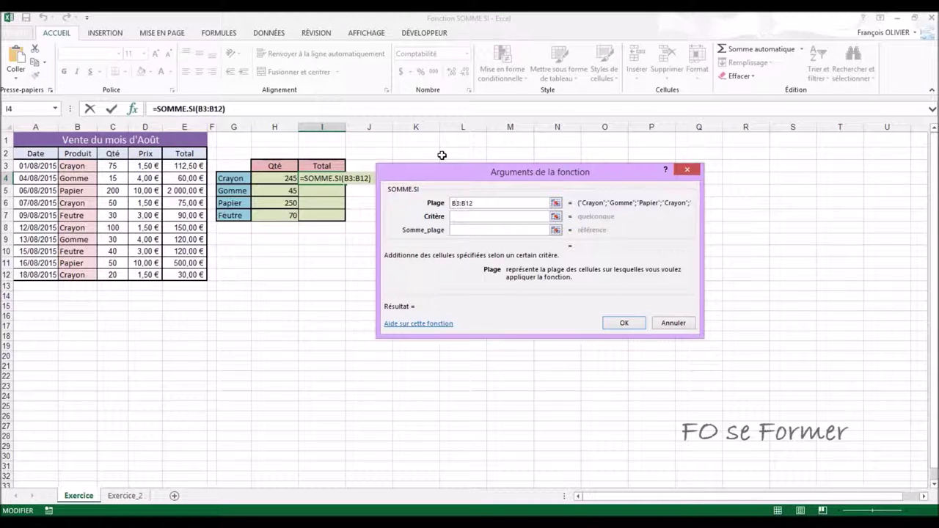
pyautogui.press('F4')
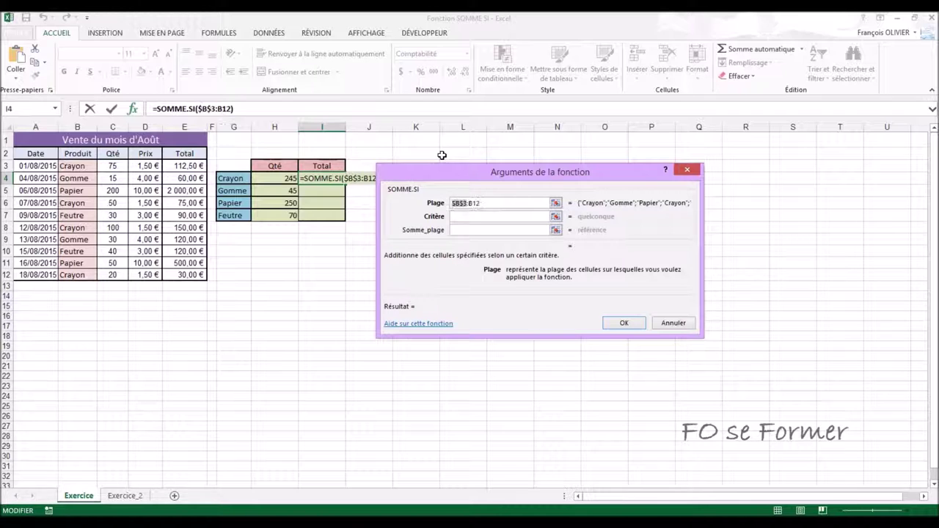
# - Set criterion G4 and absolute sum range $E$3:$E$12, giving a Crayon total of 367,50 €
pyautogui.click(473, 216)
pyautogui.click(239, 180)
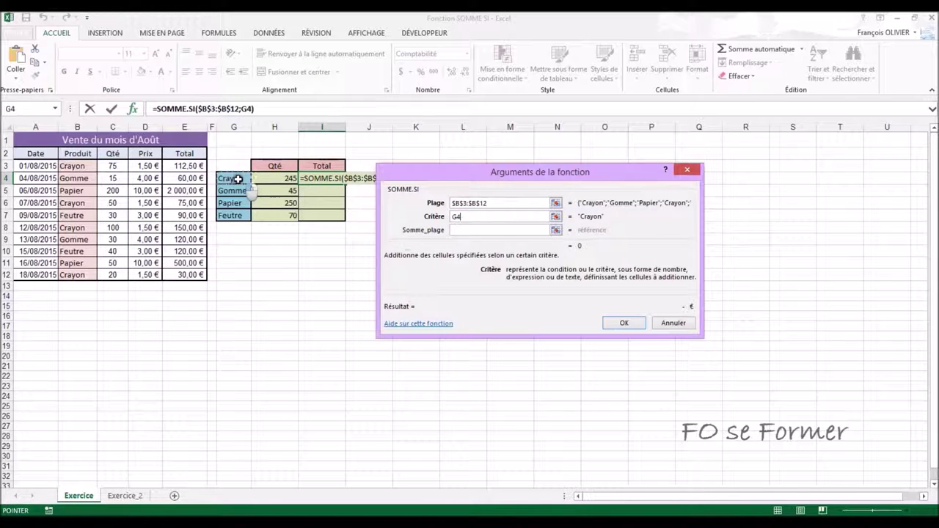
pyautogui.click(462, 230)
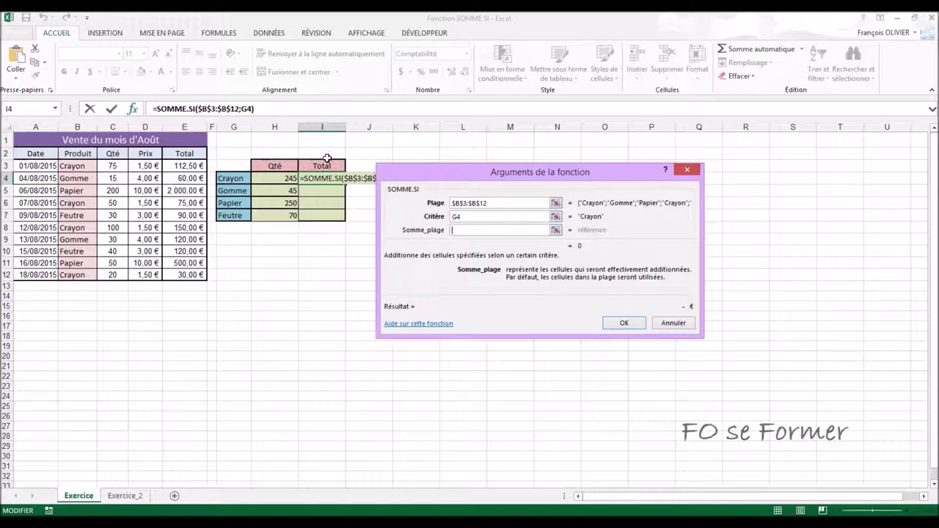
pyautogui.moveTo(180, 167); pyautogui.dragTo(182, 274)
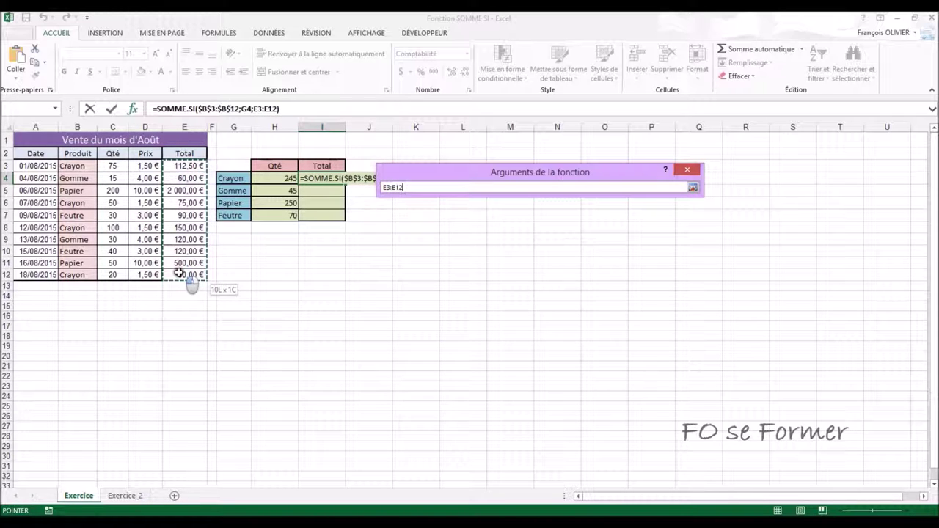
pyautogui.click(454, 231)
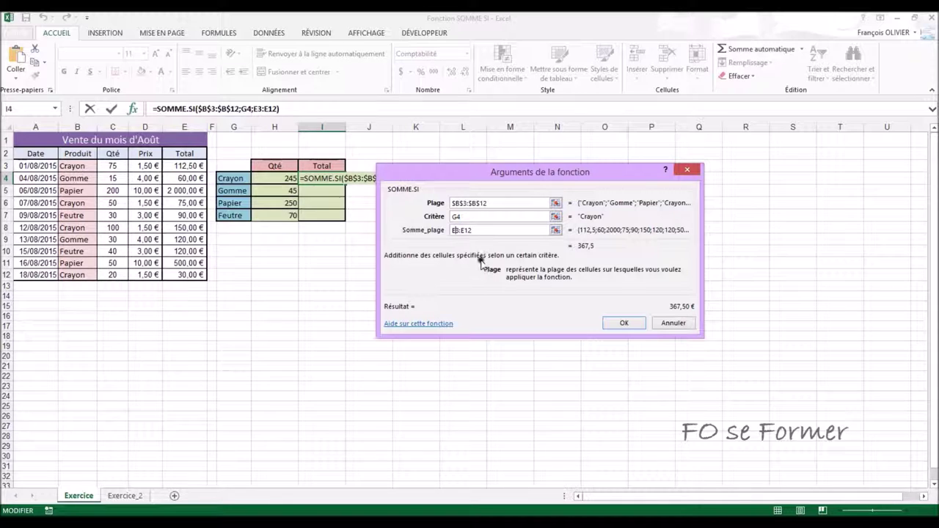
pyautogui.press('F4')
pyautogui.click(477, 230)
pyautogui.press('F4')
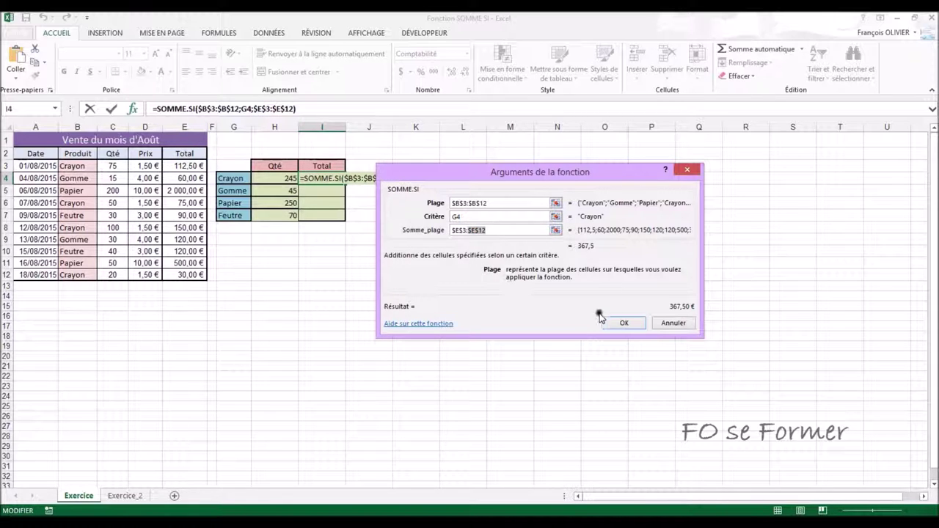
pyautogui.click(622, 324)
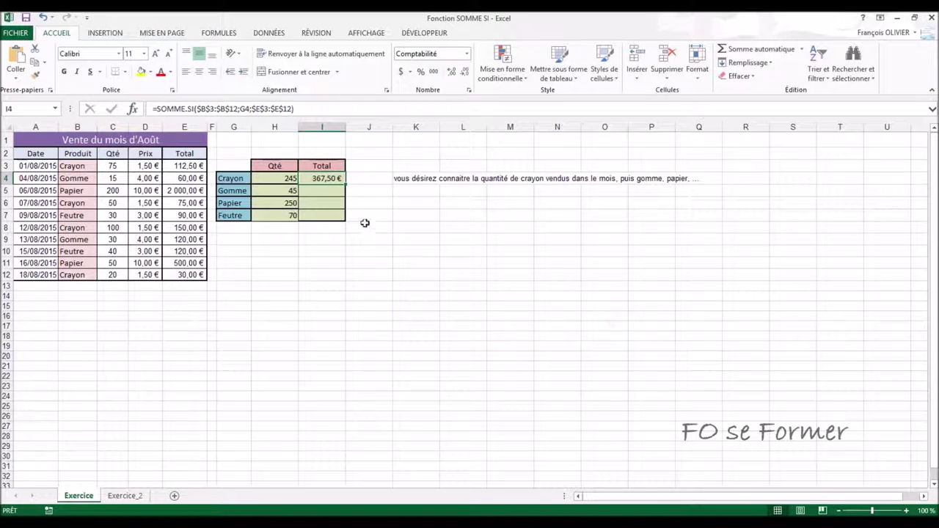
# - Fill the Total formula down to I7 (180,00 €, 2 500,00 €, 210,00 €) and switch to Exercice_2
pyautogui.moveTo(345, 184); pyautogui.dragTo(340, 219)
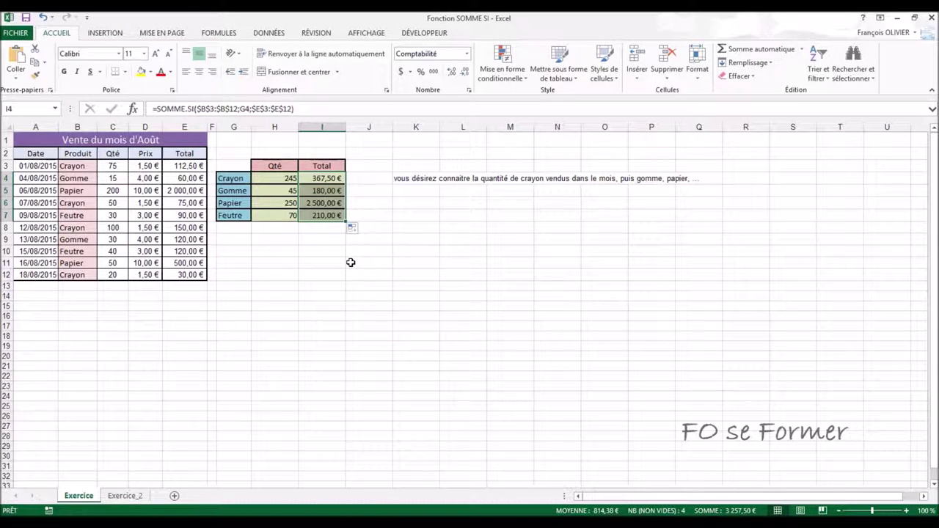
pyautogui.click(415, 230)
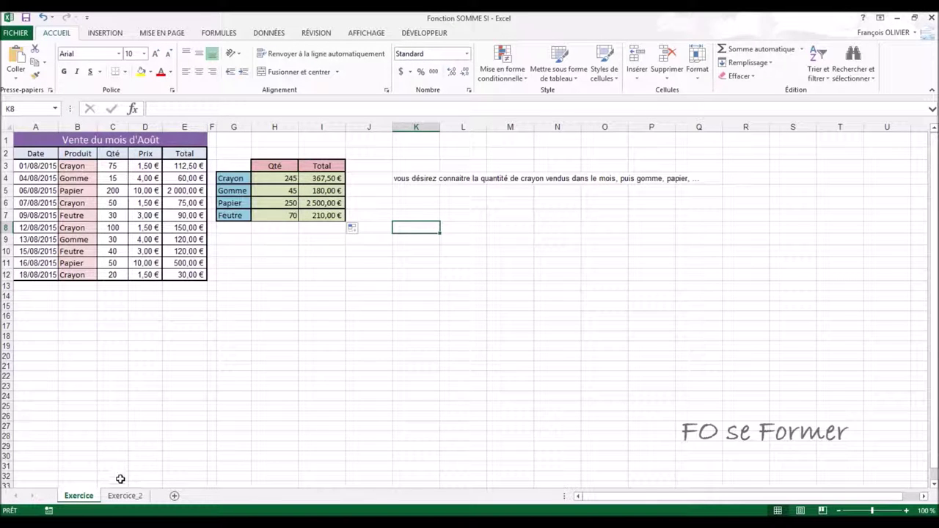
pyautogui.click(126, 496)
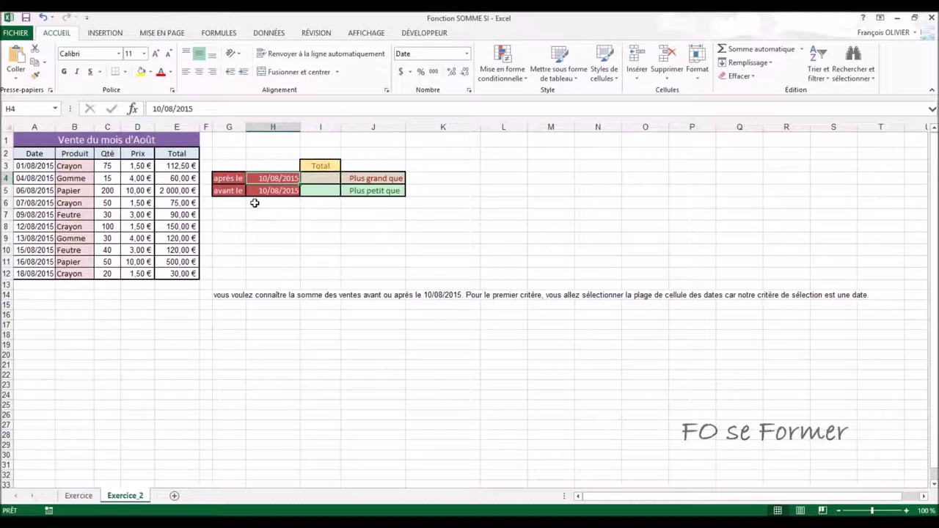
# - Start a SOMME.SI formula in the 'après le' Total cell I4 and open its arguments dialog
pyautogui.click(312, 179)
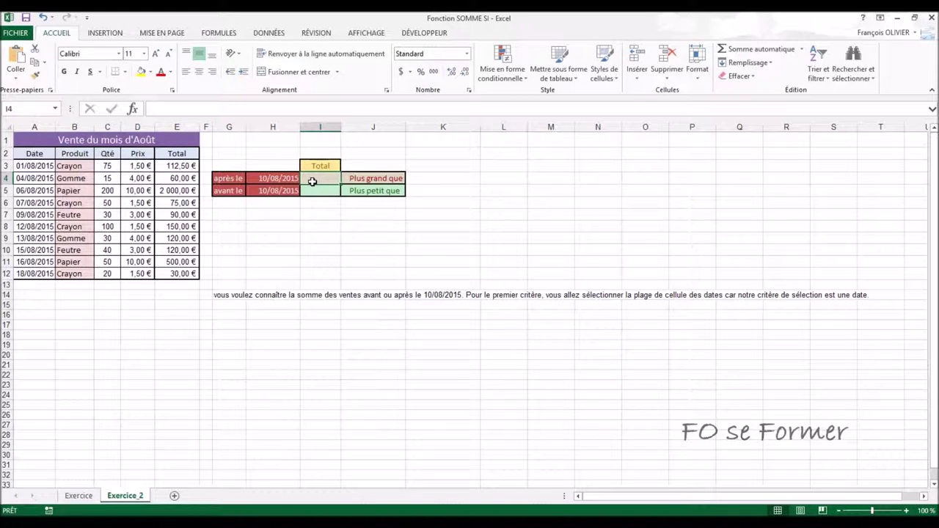
pyautogui.write('=')
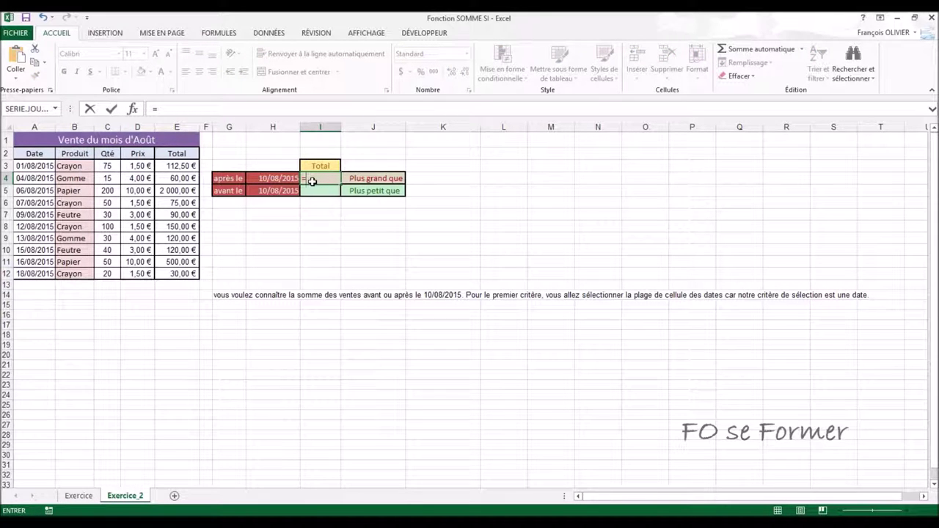
pyautogui.write('somme')
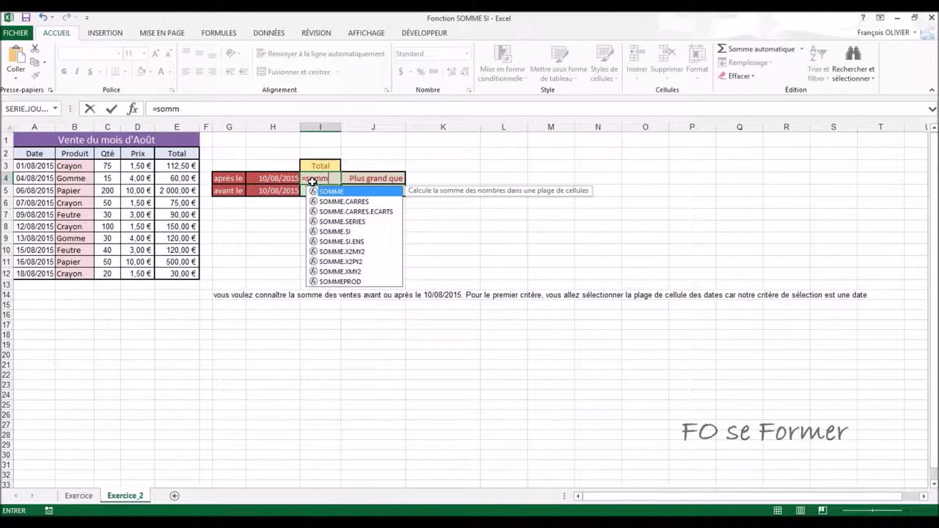
pyautogui.doubleClick(334, 232)
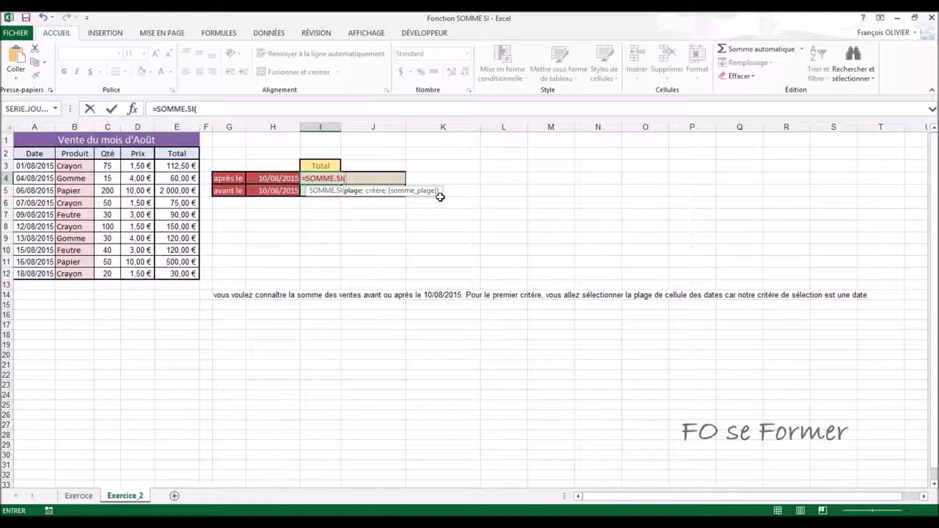
pyautogui.click(133, 109)
pyautogui.moveTo(415, 175); pyautogui.dragTo(454, 157)
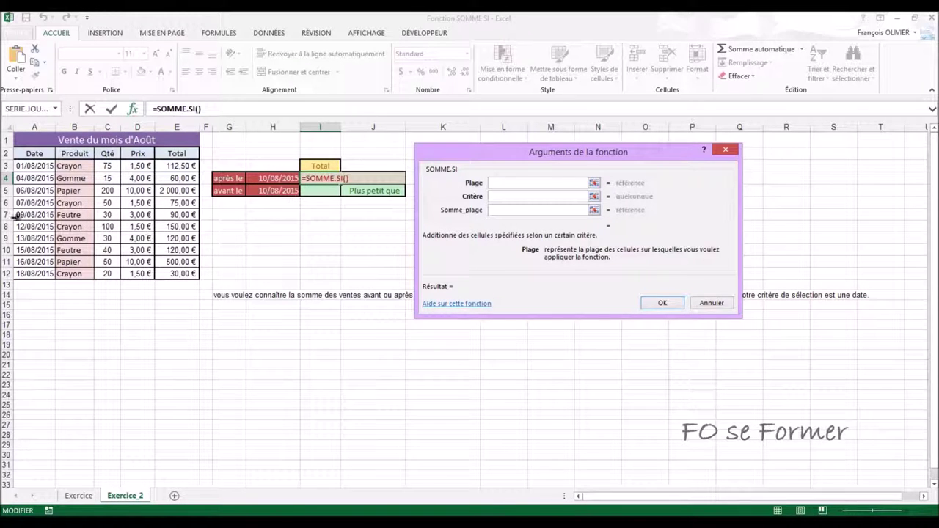
# - Sum Total E3:E12 for dates in A3:A12 after 10/08/2015, giving 920 in I4
pyautogui.moveTo(30, 166); pyautogui.dragTo(27, 273)
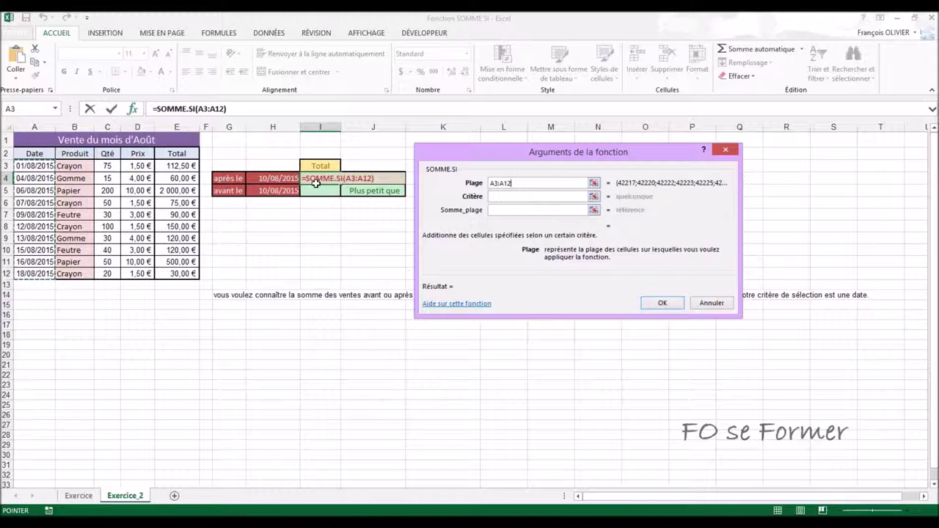
pyautogui.click(514, 197)
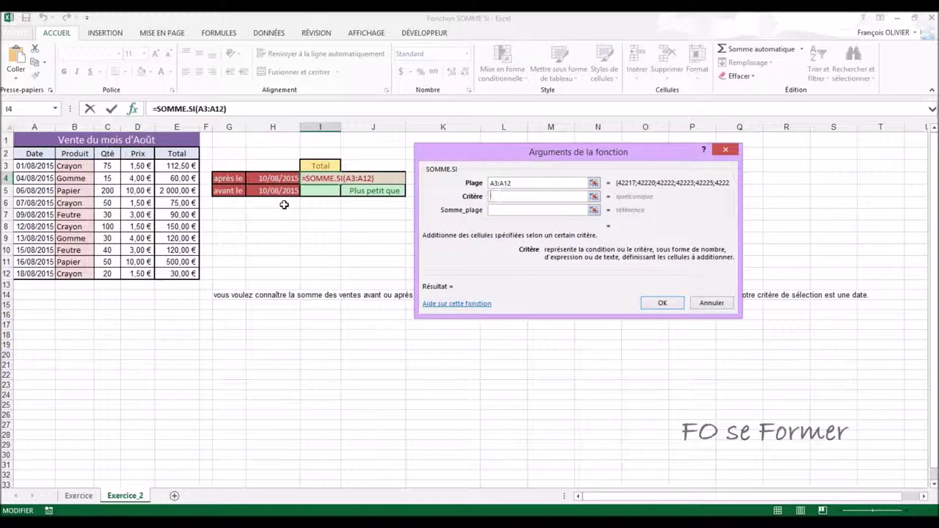
pyautogui.write('>10')
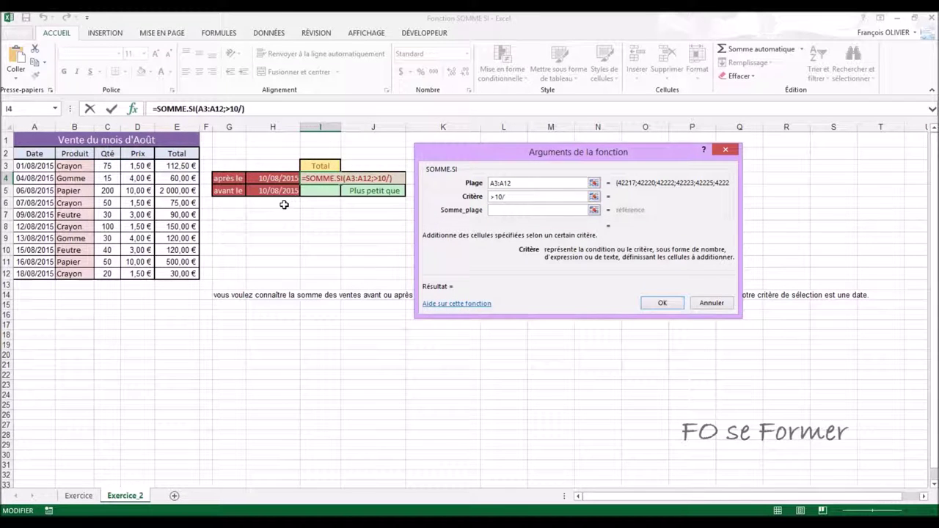
pyautogui.write('/2015')
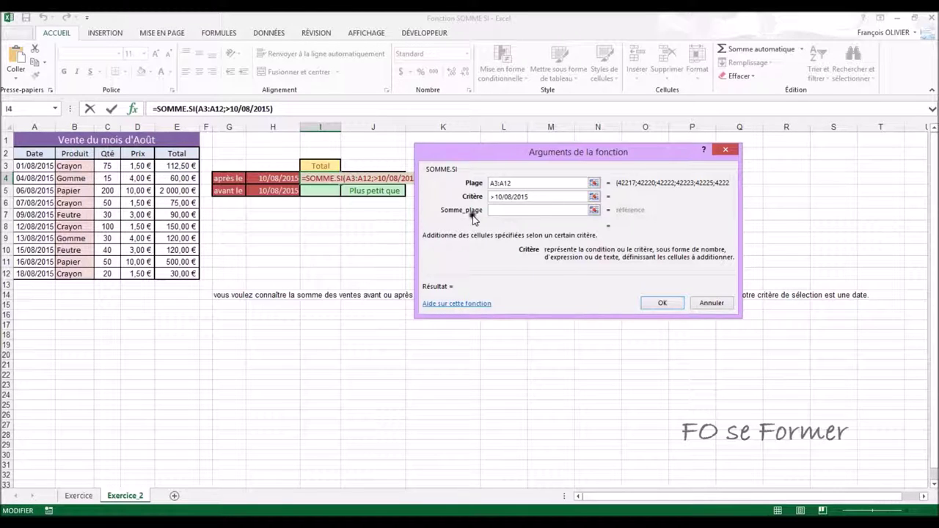
pyautogui.click(499, 211)
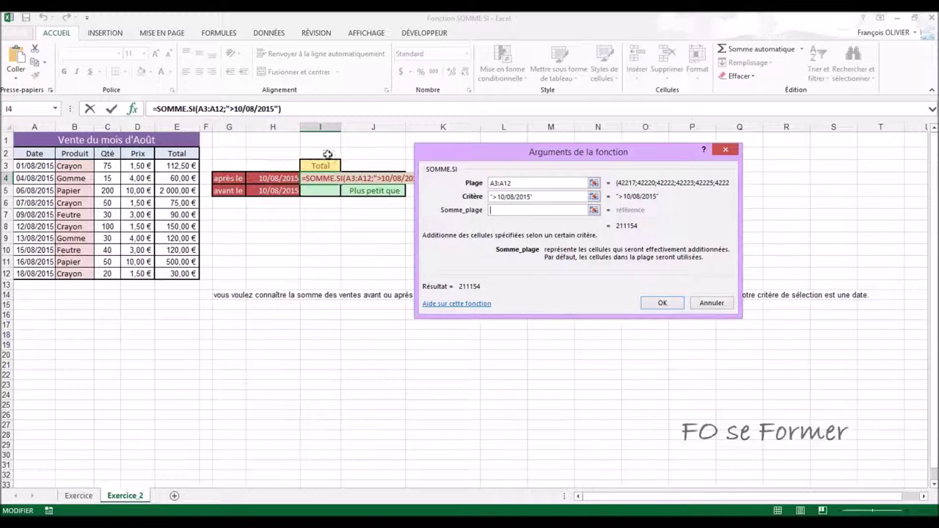
pyautogui.moveTo(191, 166); pyautogui.dragTo(166, 275)
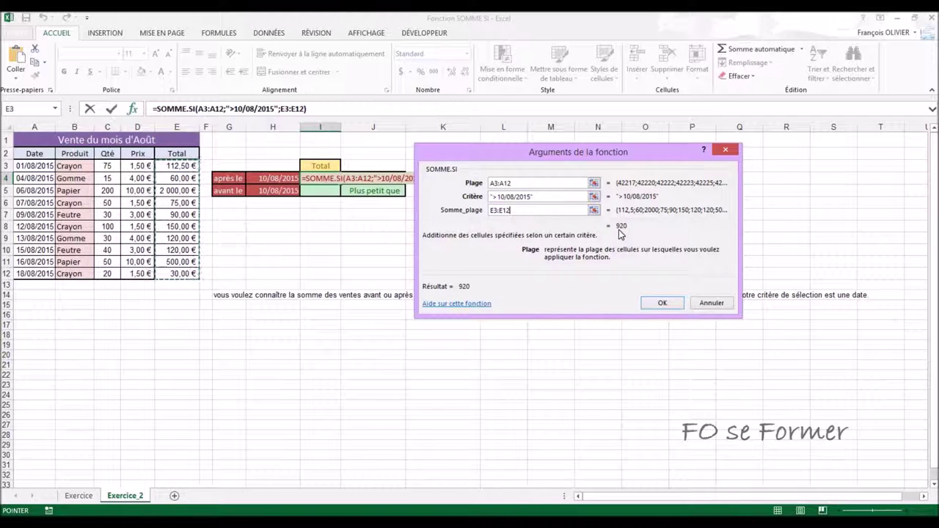
pyautogui.click(661, 302)
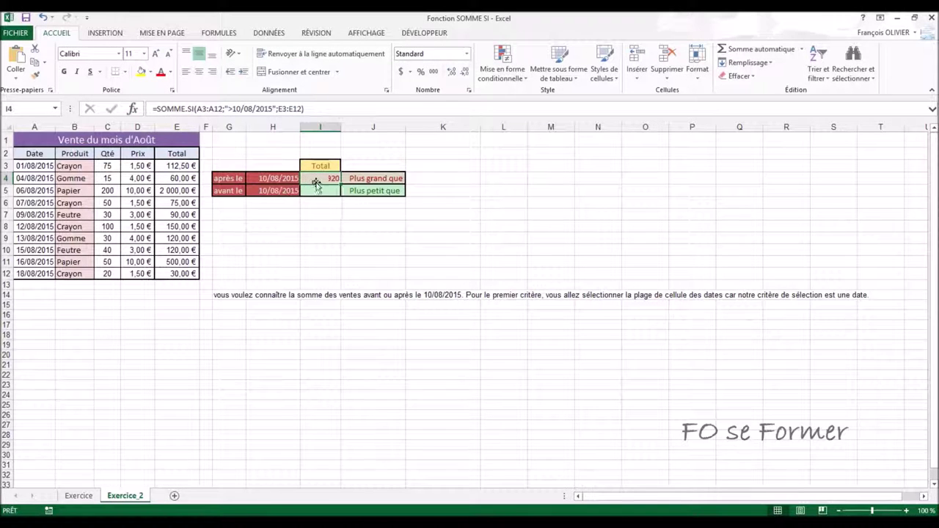
pyautogui.click(275, 176)
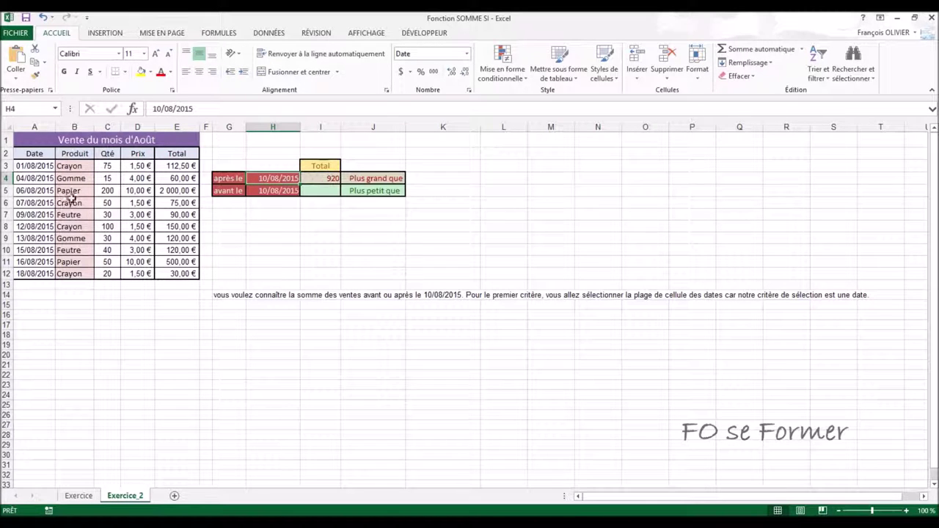
# - Replace I4's hard-coded date criterion with ">"&H4 and show the total as 920,00 €
pyautogui.click(317, 179)
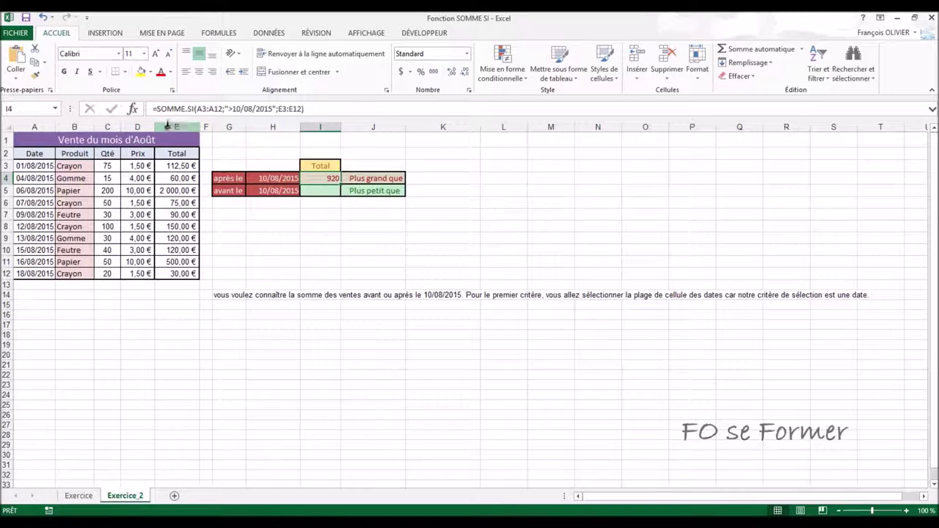
pyautogui.click(132, 110)
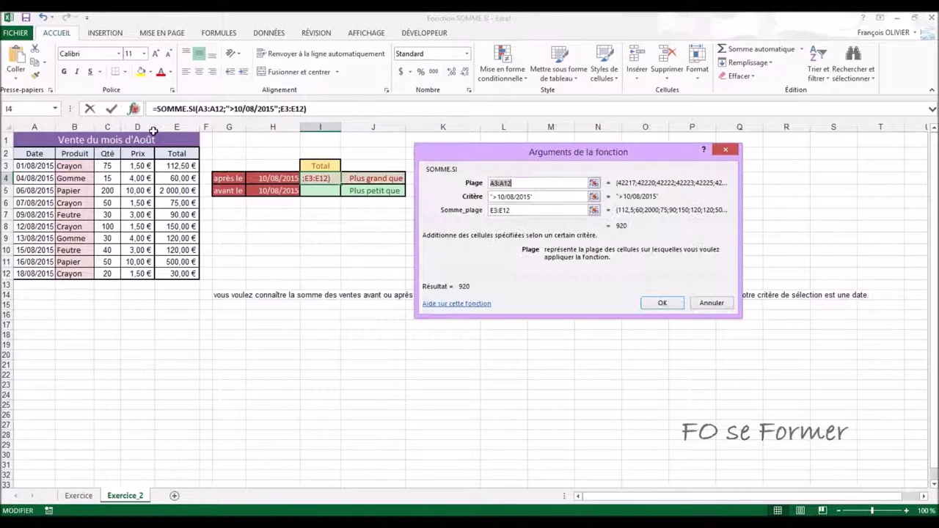
pyautogui.click(553, 197)
pyautogui.press('BackSpace')
pyautogui.press('BackSpace')
pyautogui.press('BackSpace')
pyautogui.press('BackSpace')
pyautogui.press('BackSpace')
pyautogui.press('BackSpace')
pyautogui.press('BackSpace')
pyautogui.press('BackSpace')
pyautogui.press('BackSpace')
pyautogui.press('BackSpace')
pyautogui.press('BackSpace')
pyautogui.press('BackSpace')
pyautogui.press('BackSpace')
pyautogui.write('">"')
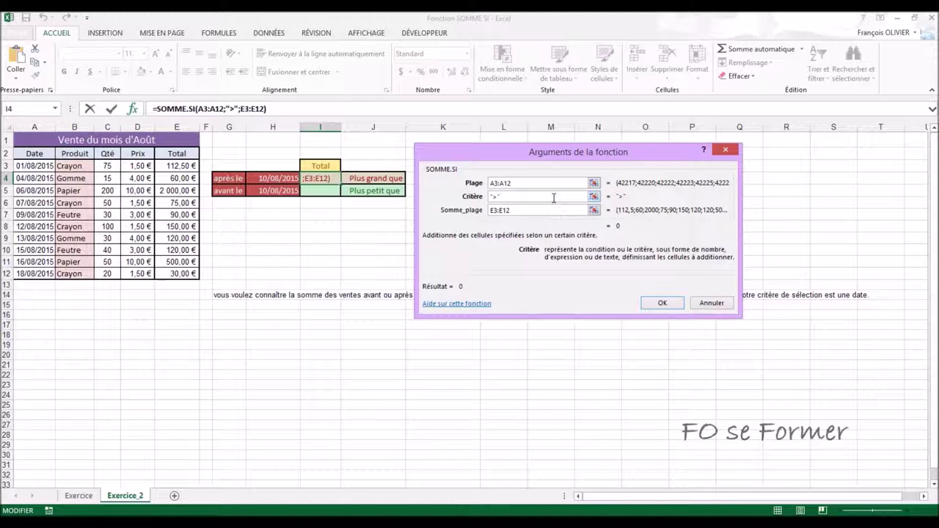
pyautogui.write('&')
pyautogui.click(286, 180)
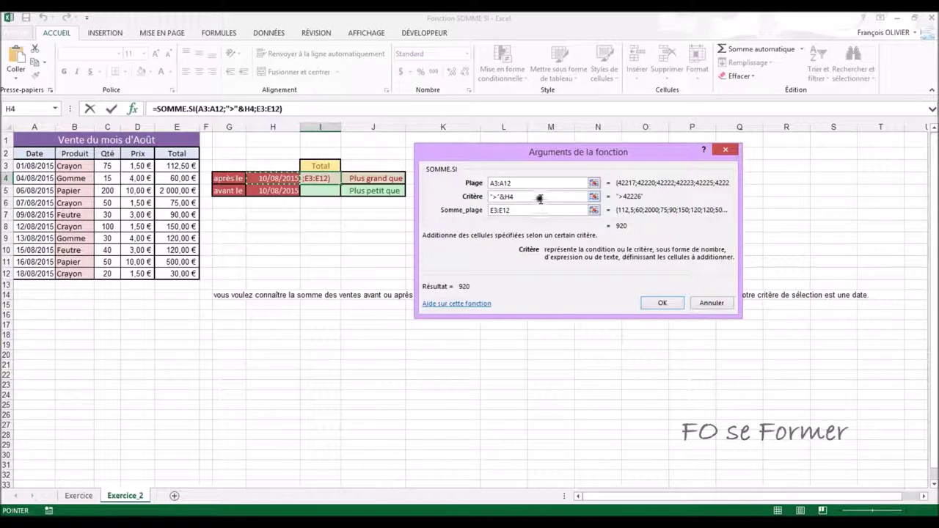
pyautogui.click(662, 303)
pyautogui.click(401, 71)
pyautogui.click(275, 177)
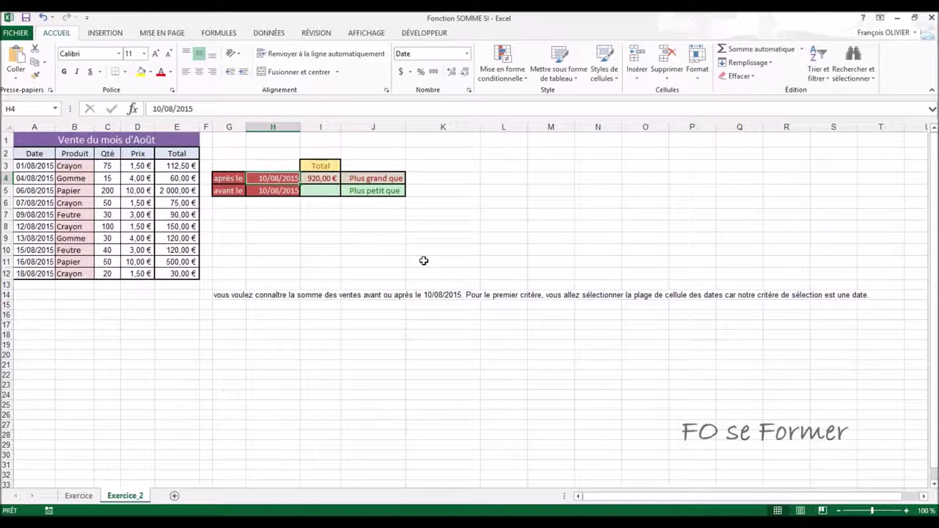
pyautogui.write('1')
pyautogui.write('5/08/2015')
pyautogui.press('Return')
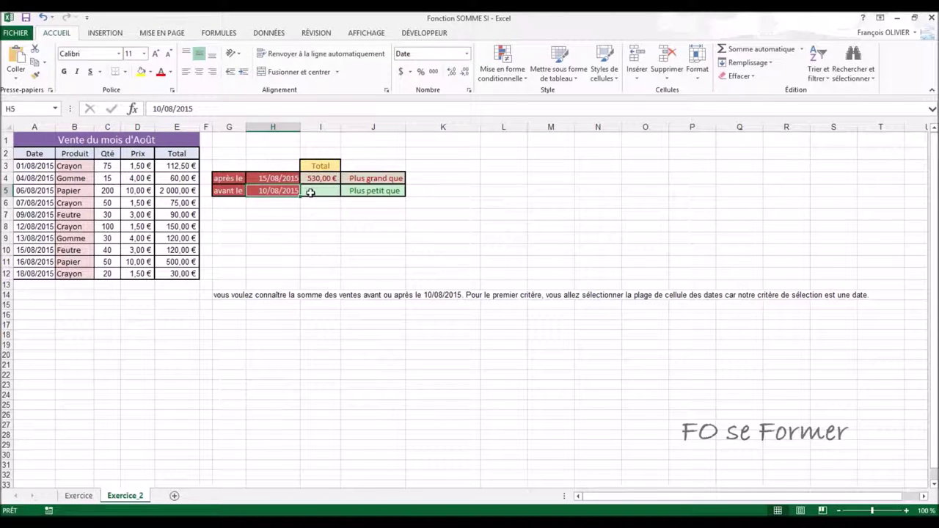
pyautogui.click(273, 180)
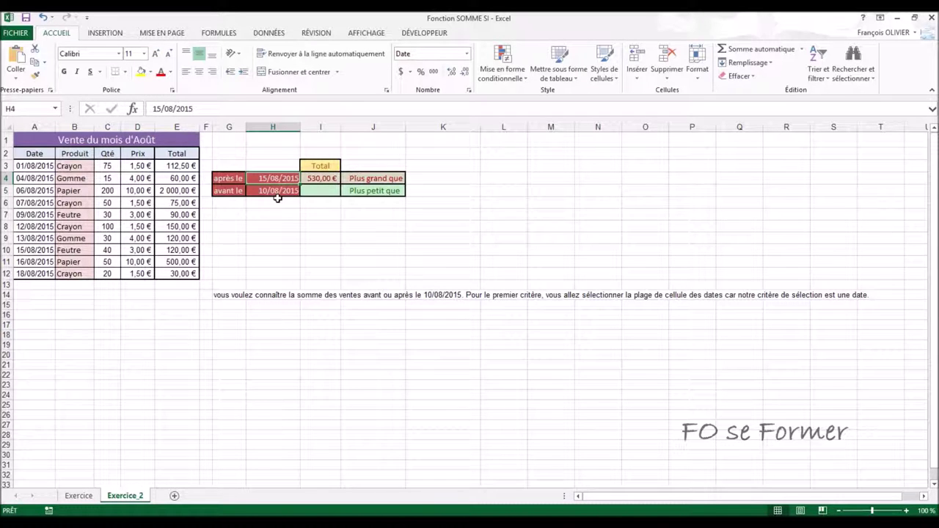
pyautogui.hotkey('ctrl', 'z')
pyautogui.click(308, 191)
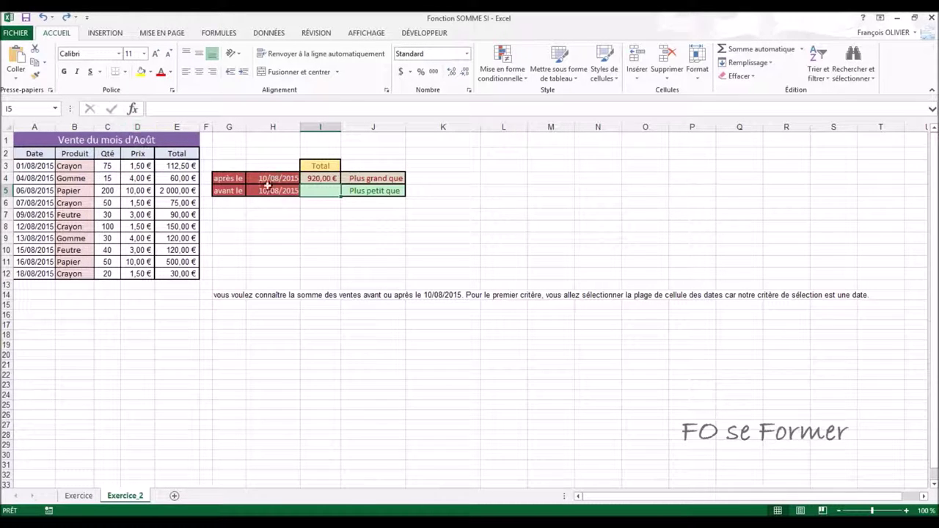
pyautogui.write('=')
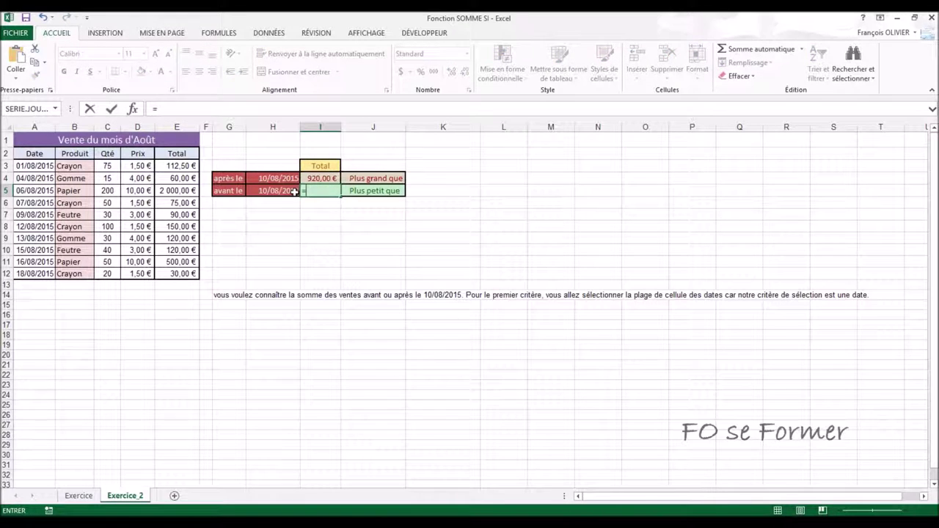
pyautogui.write('somme')
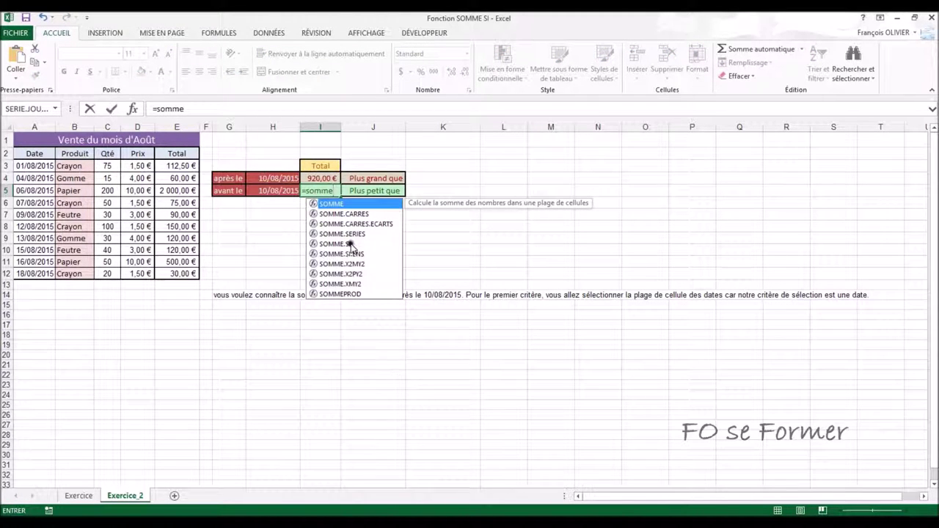
# - Build a SOMME.SI in I5 with range A3:A12, a typed '<' date criterion, and sum range E3:E12
pyautogui.doubleClick(348, 244)
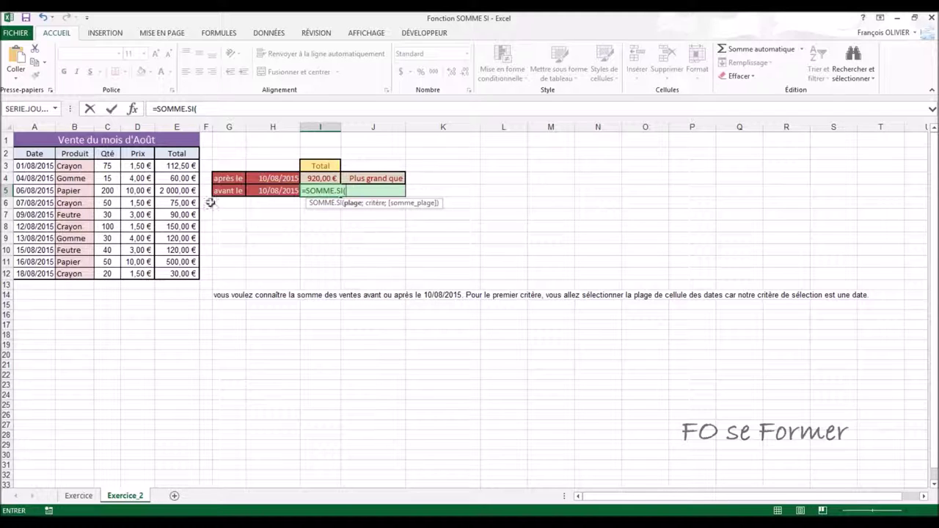
pyautogui.click(133, 110)
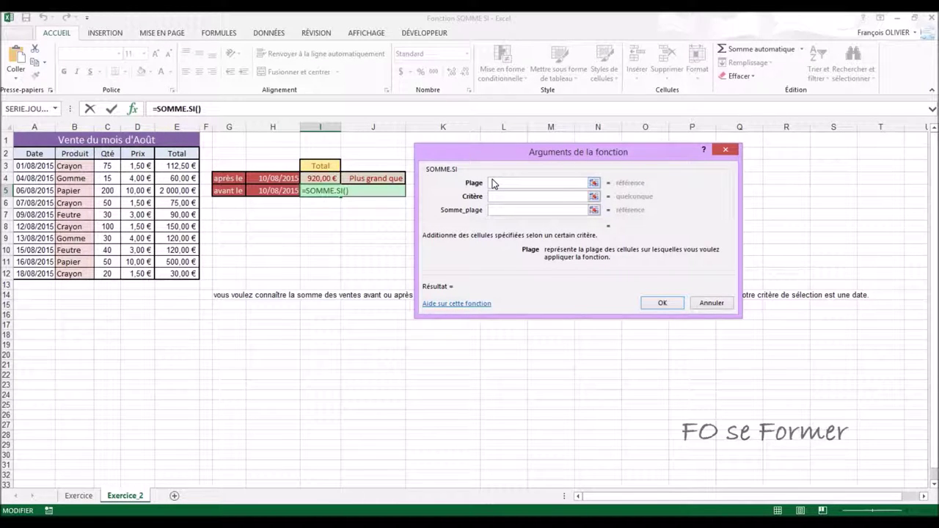
pyautogui.moveTo(27, 166); pyautogui.dragTo(36, 273)
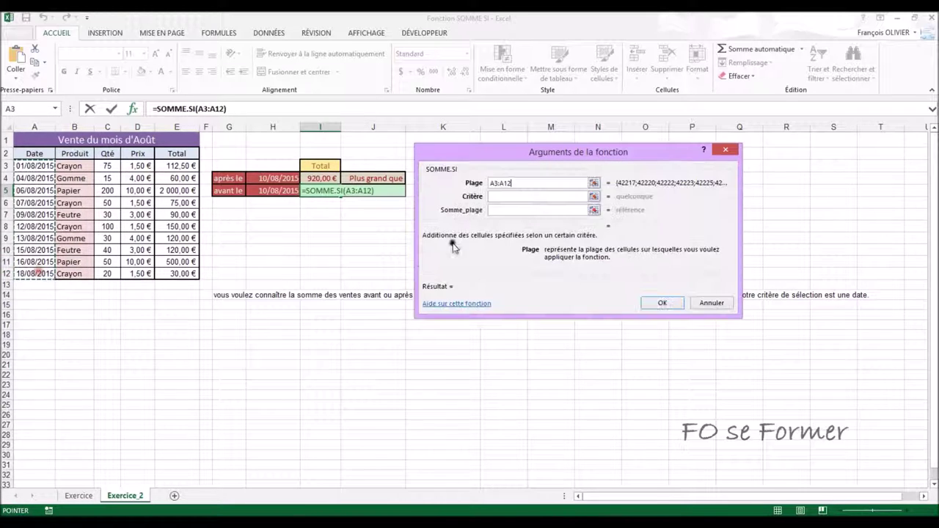
pyautogui.click(503, 196)
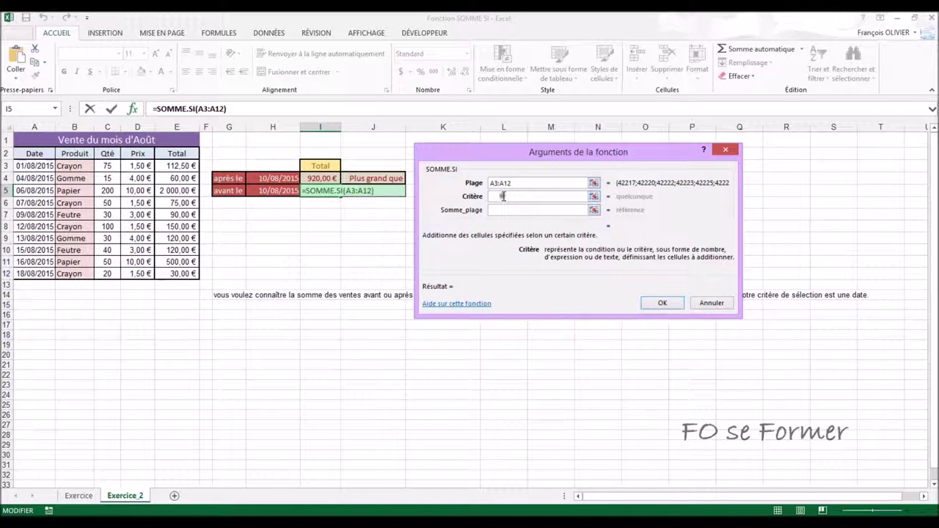
pyautogui.write('>')
pyautogui.press('BackSpace')
pyautogui.write('<10/08/2015')
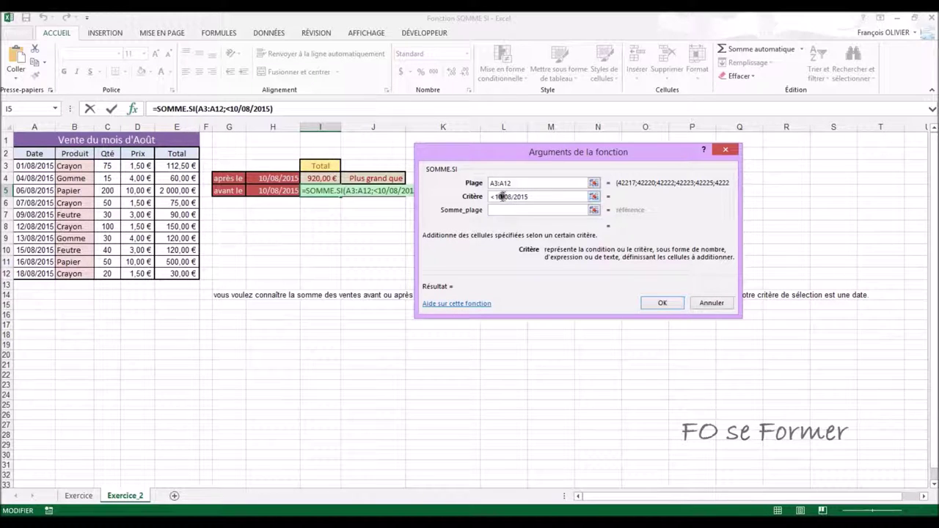
pyautogui.click(501, 211)
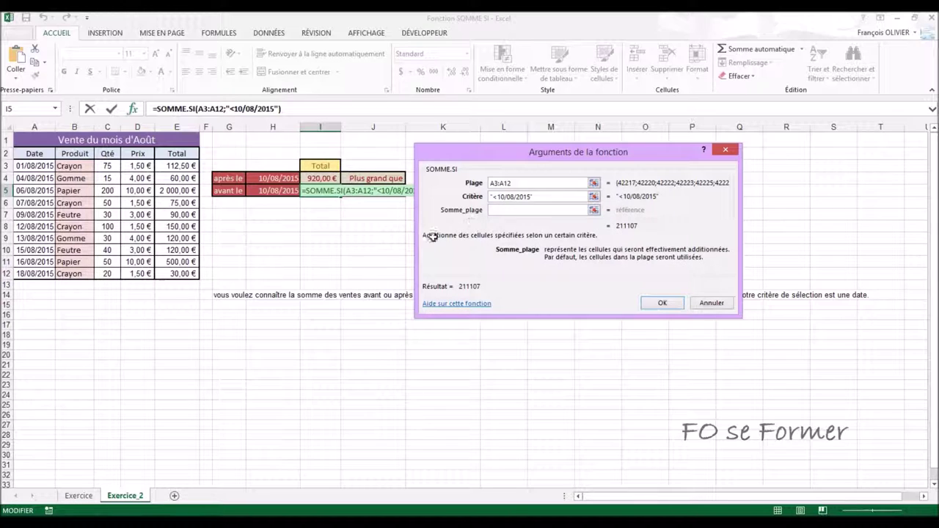
pyautogui.moveTo(177, 165); pyautogui.dragTo(183, 273)
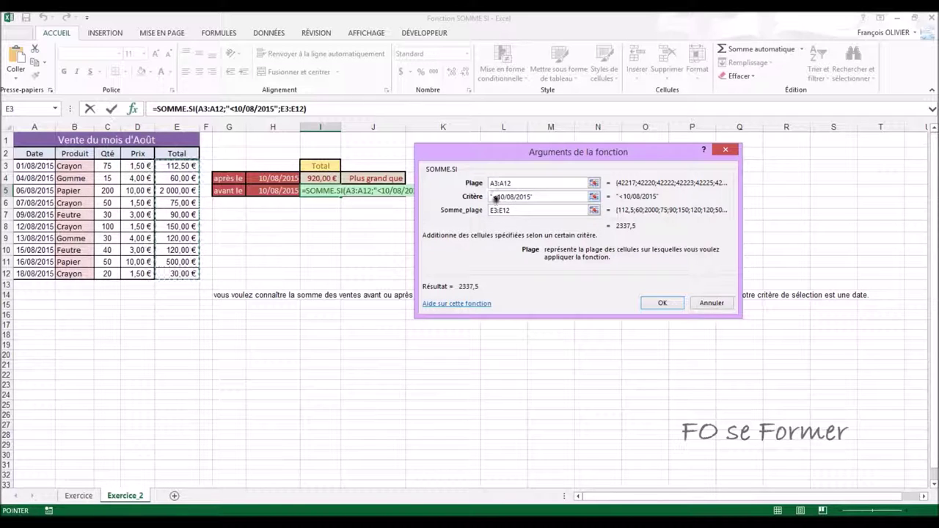
# - Change the criterion to "<"&H5 and confirm, so I5 shows 2337,5
pyautogui.click(541, 196)
pyautogui.press('BackSpace')
pyautogui.press('BackSpace')
pyautogui.press('BackSpace')
pyautogui.press('BackSpace')
pyautogui.press('BackSpace')
pyautogui.press('BackSpace')
pyautogui.press('BackSpace')
pyautogui.press('BackSpace')
pyautogui.press('BackSpace')
pyautogui.press('BackSpace')
pyautogui.press('BackSpace')
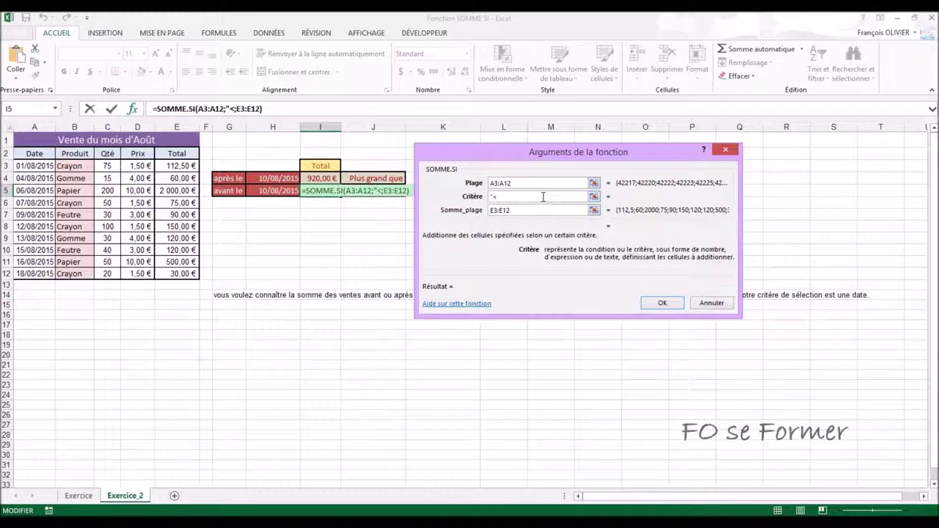
pyautogui.write('"')
pyautogui.write('&')
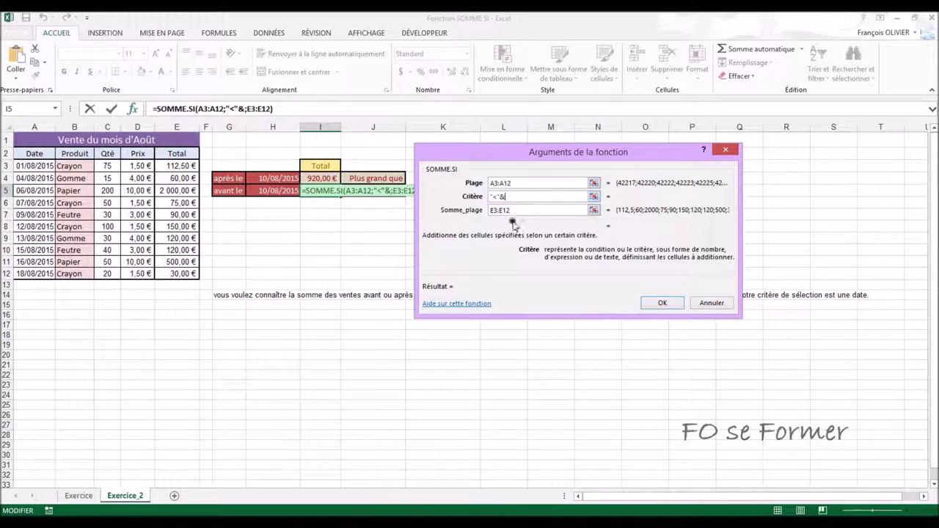
pyautogui.click(278, 193)
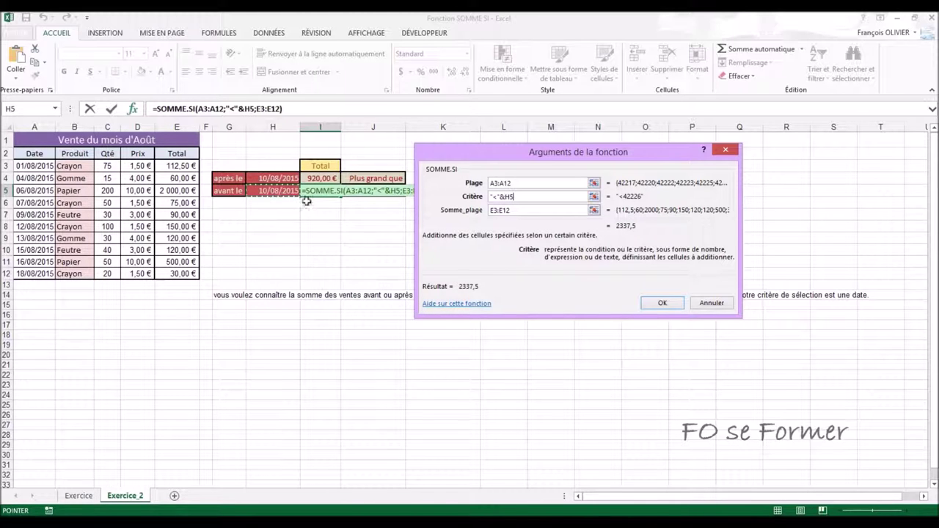
pyautogui.click(659, 303)
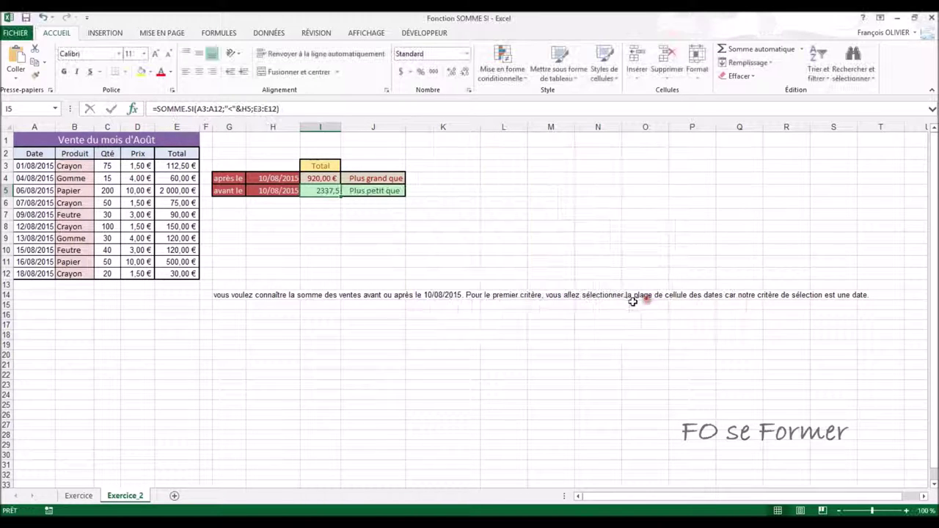
# - Format I5 as euro accounting (2 337,50 €) and autofit column I
pyautogui.click(400, 72)
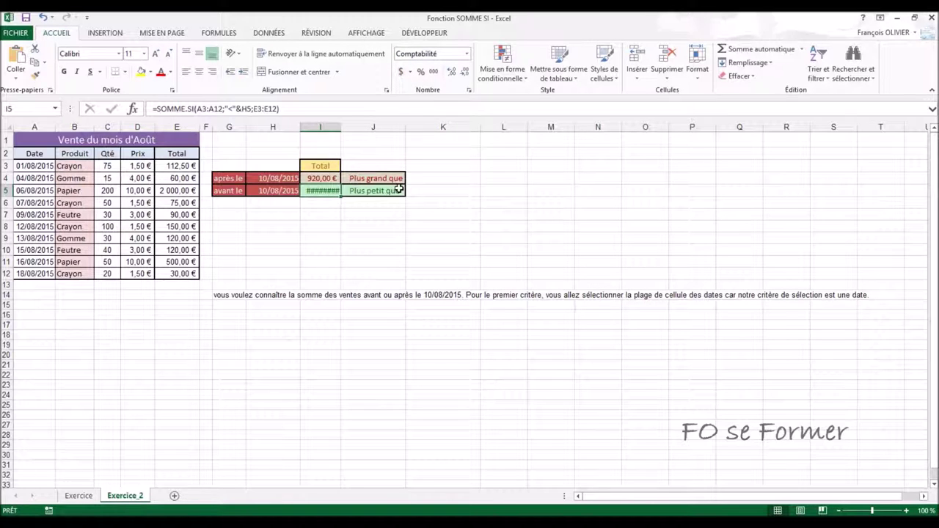
pyautogui.doubleClick(339, 128)
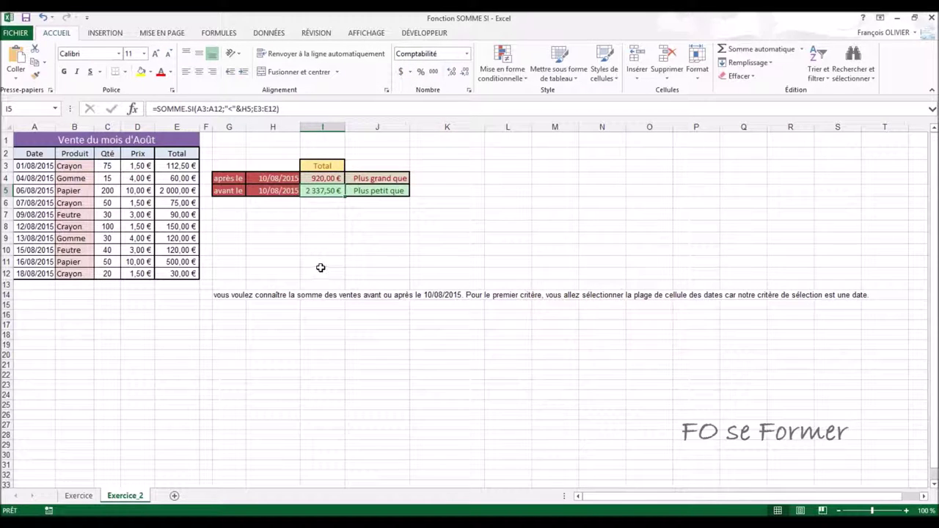